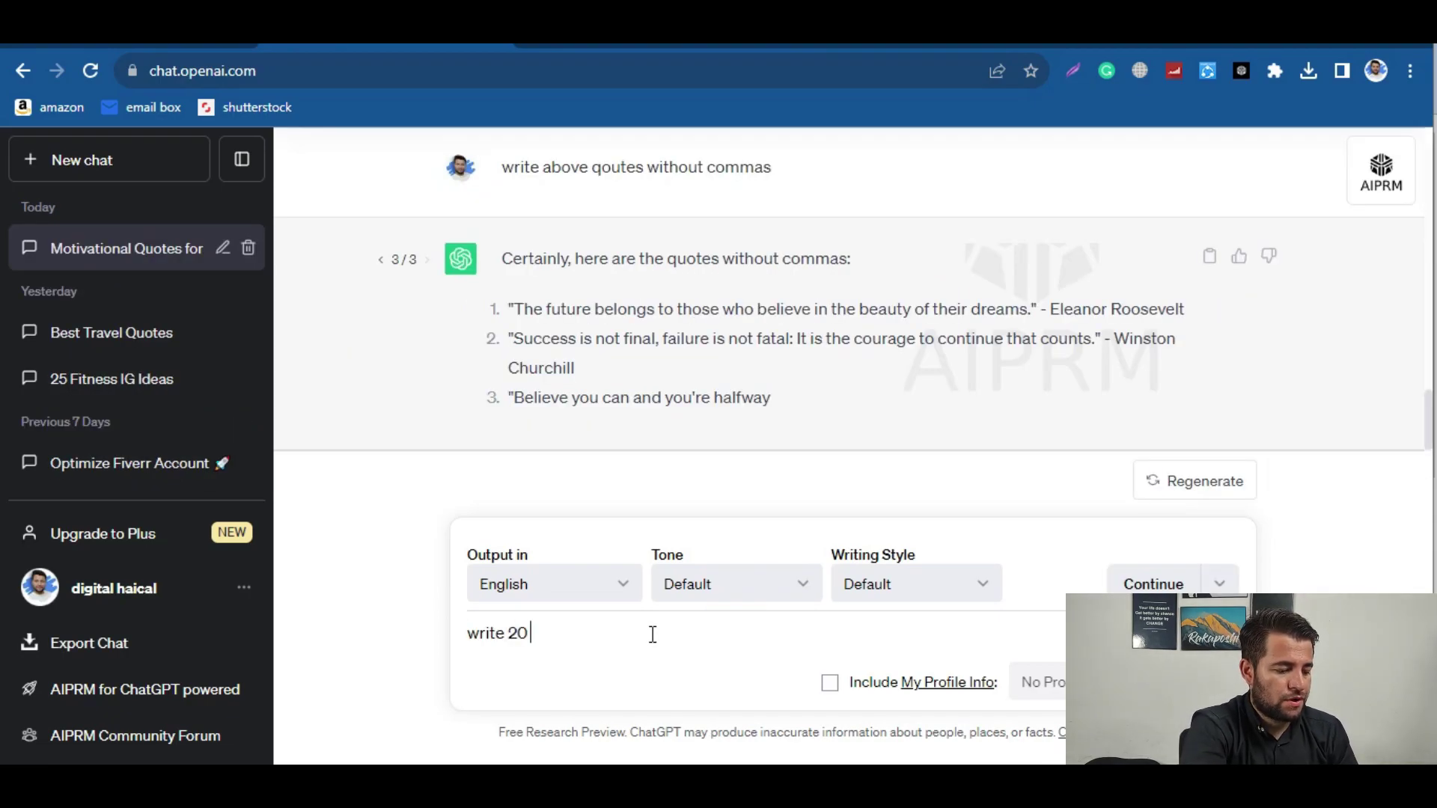
Ask ChatGPT to "write 20 motivational qoutes in english but dont use inverted commas"
type("motivational qoutes in english but dont u")
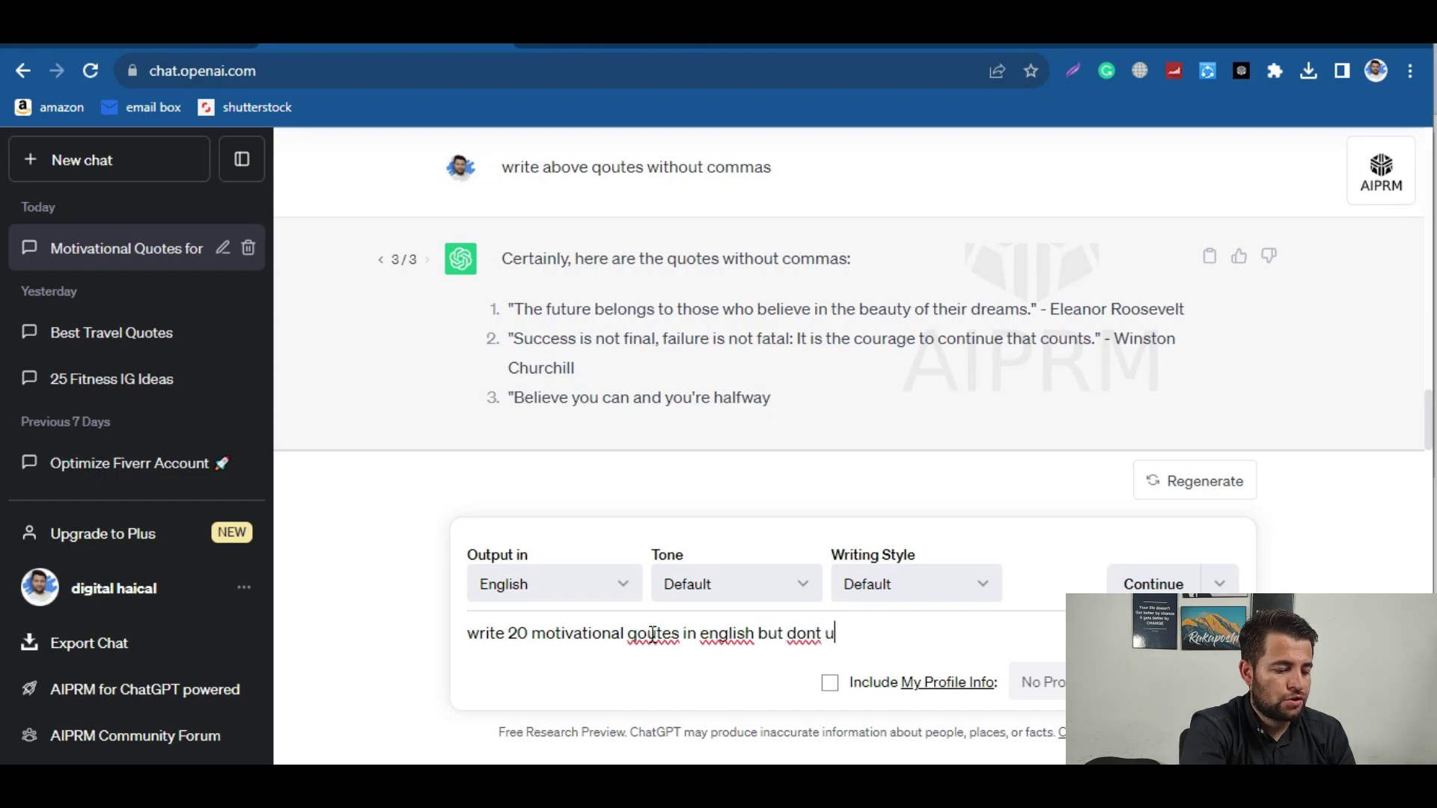
type("se inverted com")
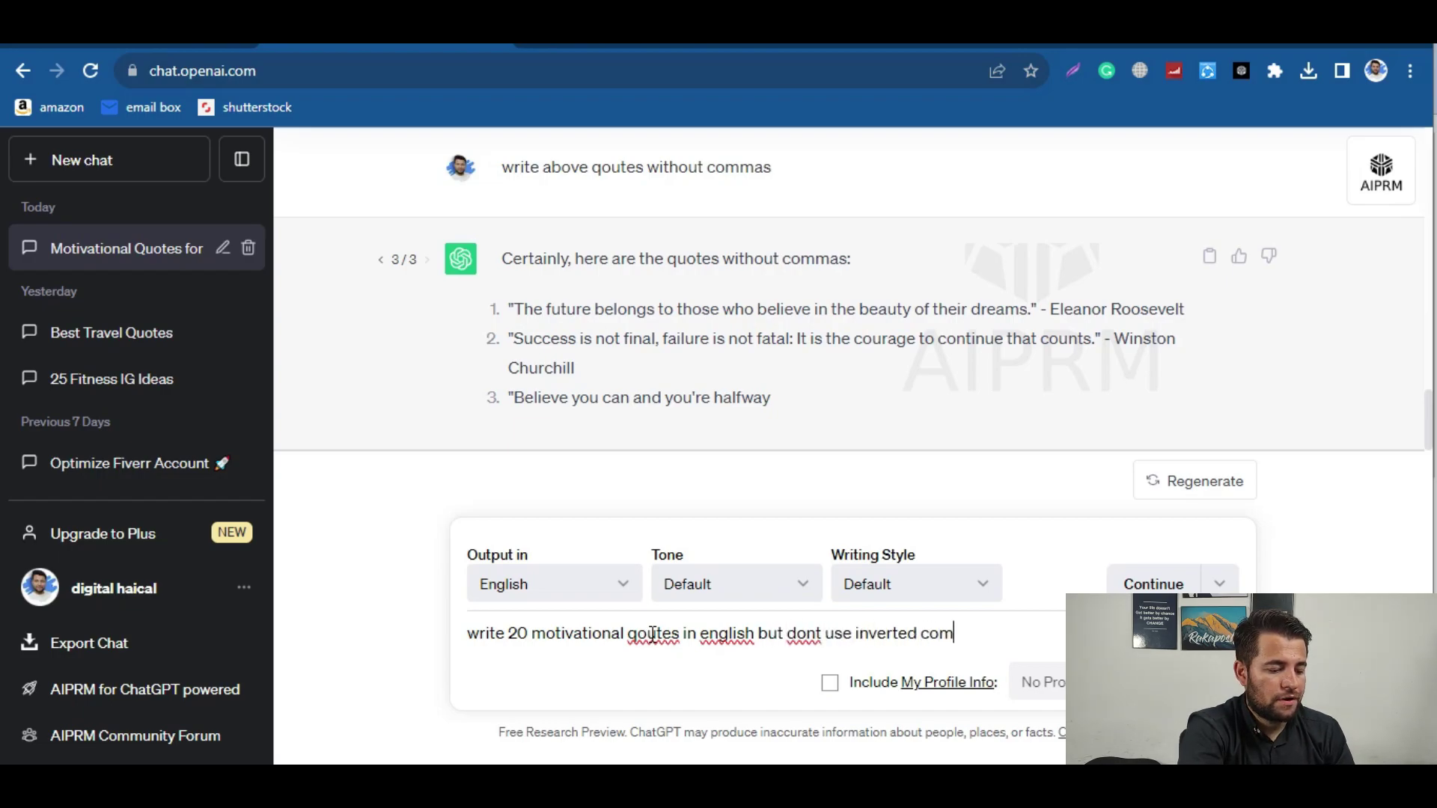
type("mas")
key("Return")
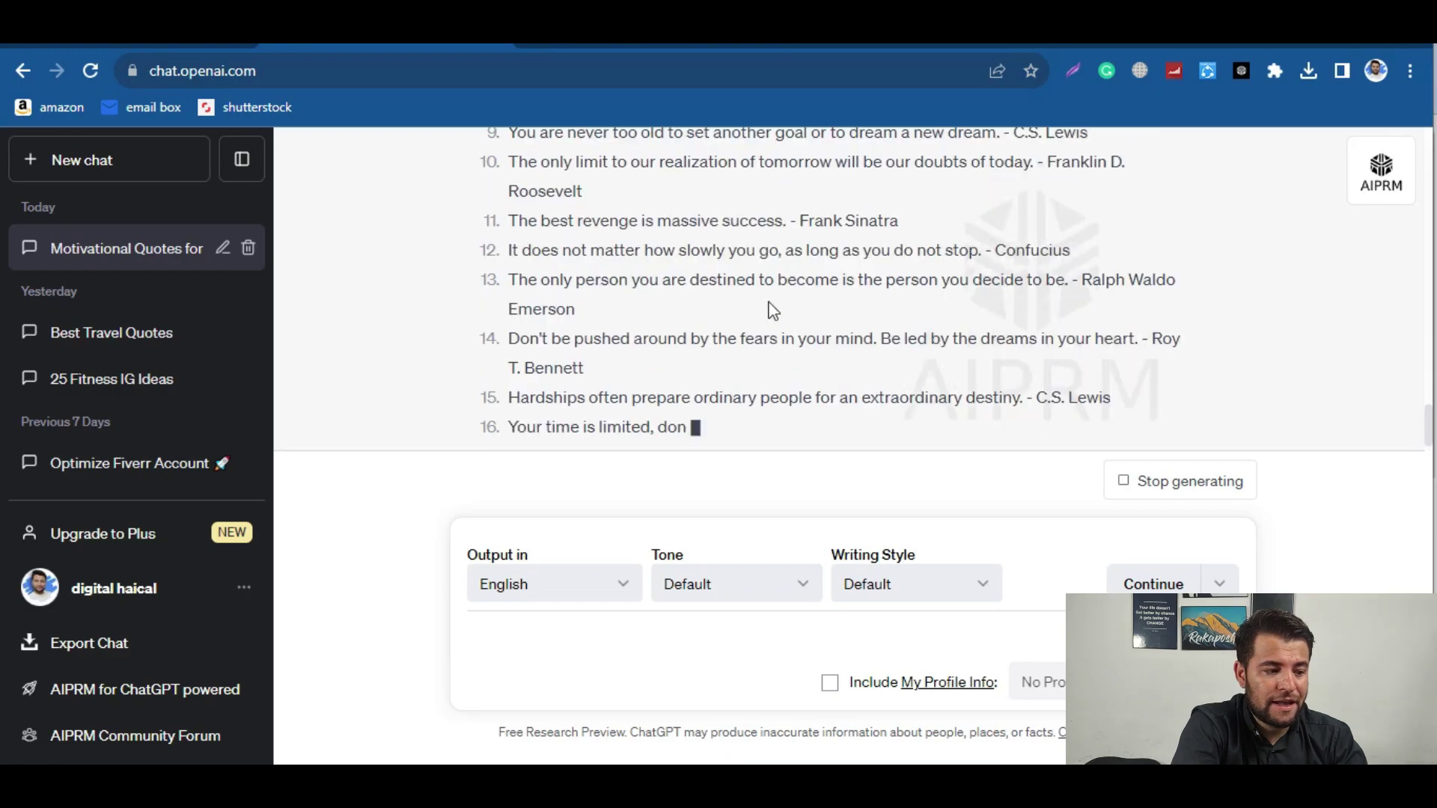
Copy the 20 generated quotes from ChatGPT and paste them into the Google Sheets spreadsheet starting at cell A1
left_click(622, 46)
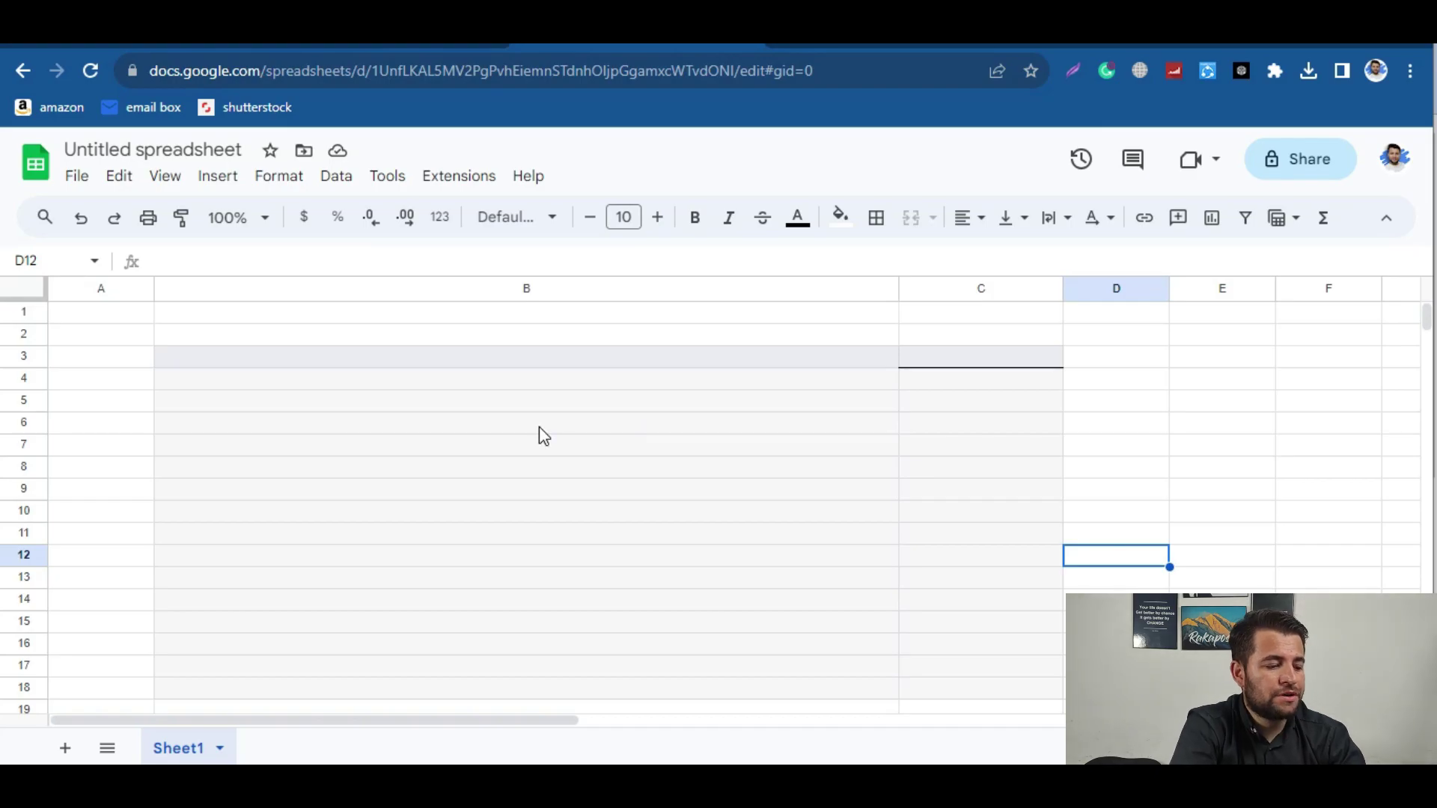
left_click(390, 43)
scroll(658, 346, "up", 8)
left_click_drag(511, 281, 874, 388)
key("ctrl+c")
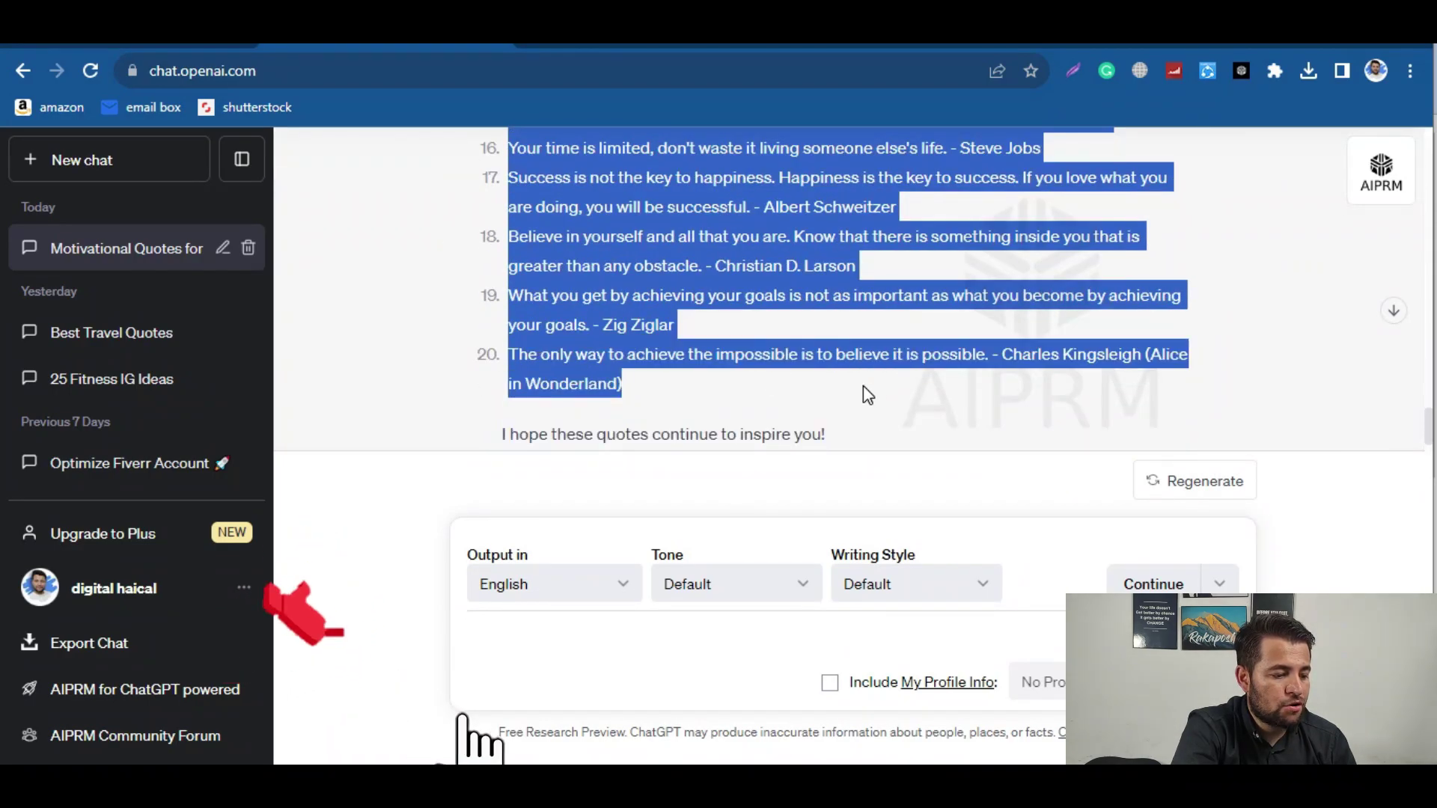
left_click(634, 43)
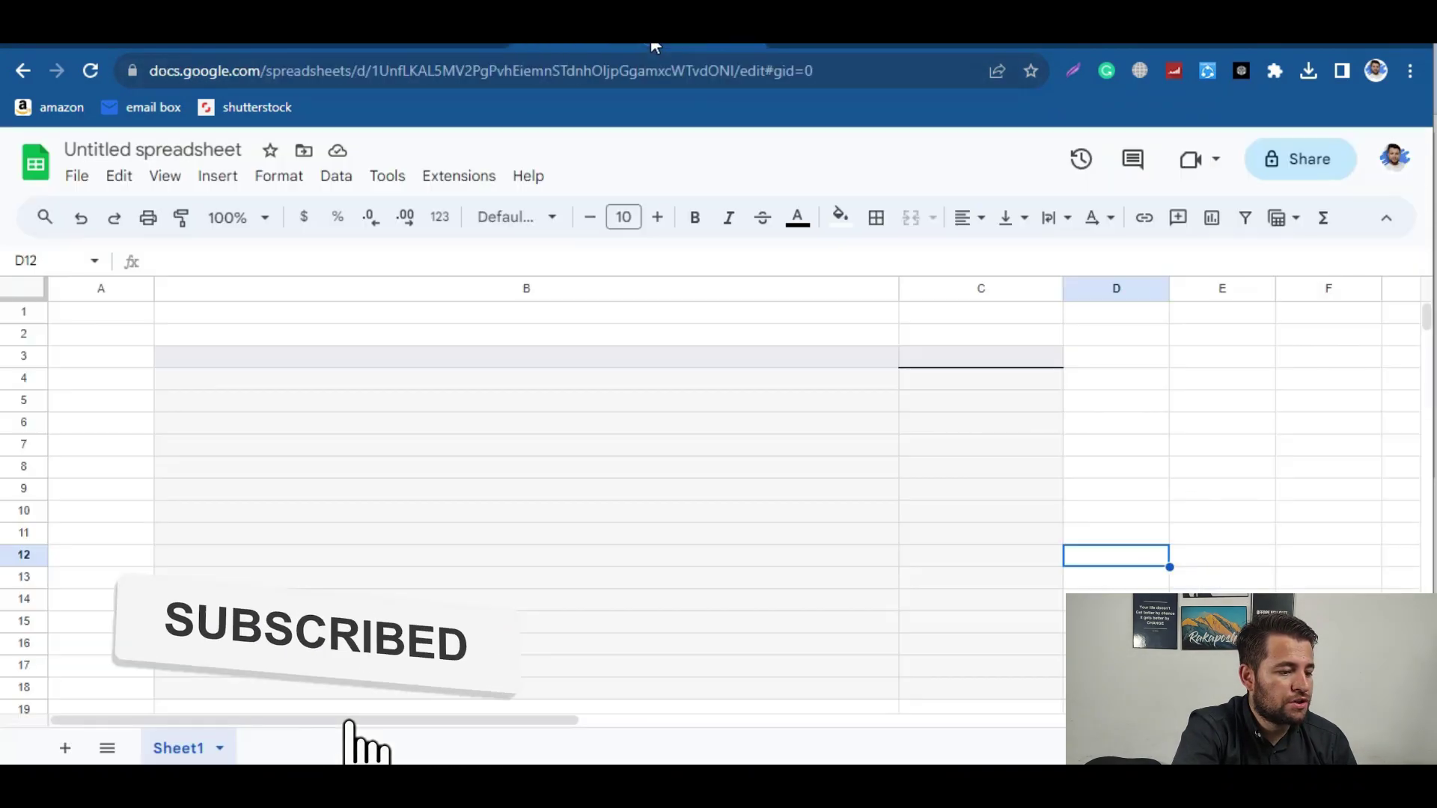
left_click(71, 321)
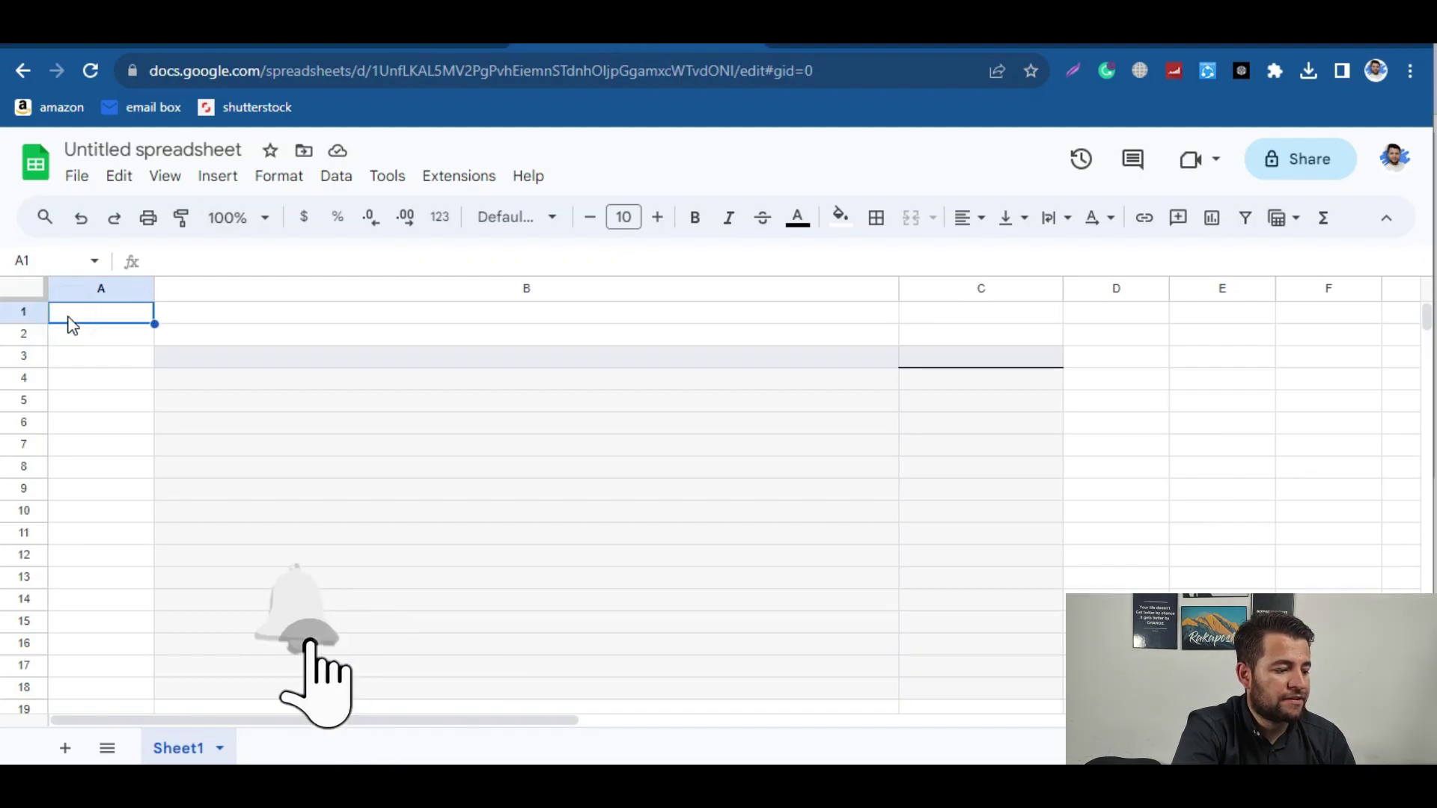
key("ctrl+v")
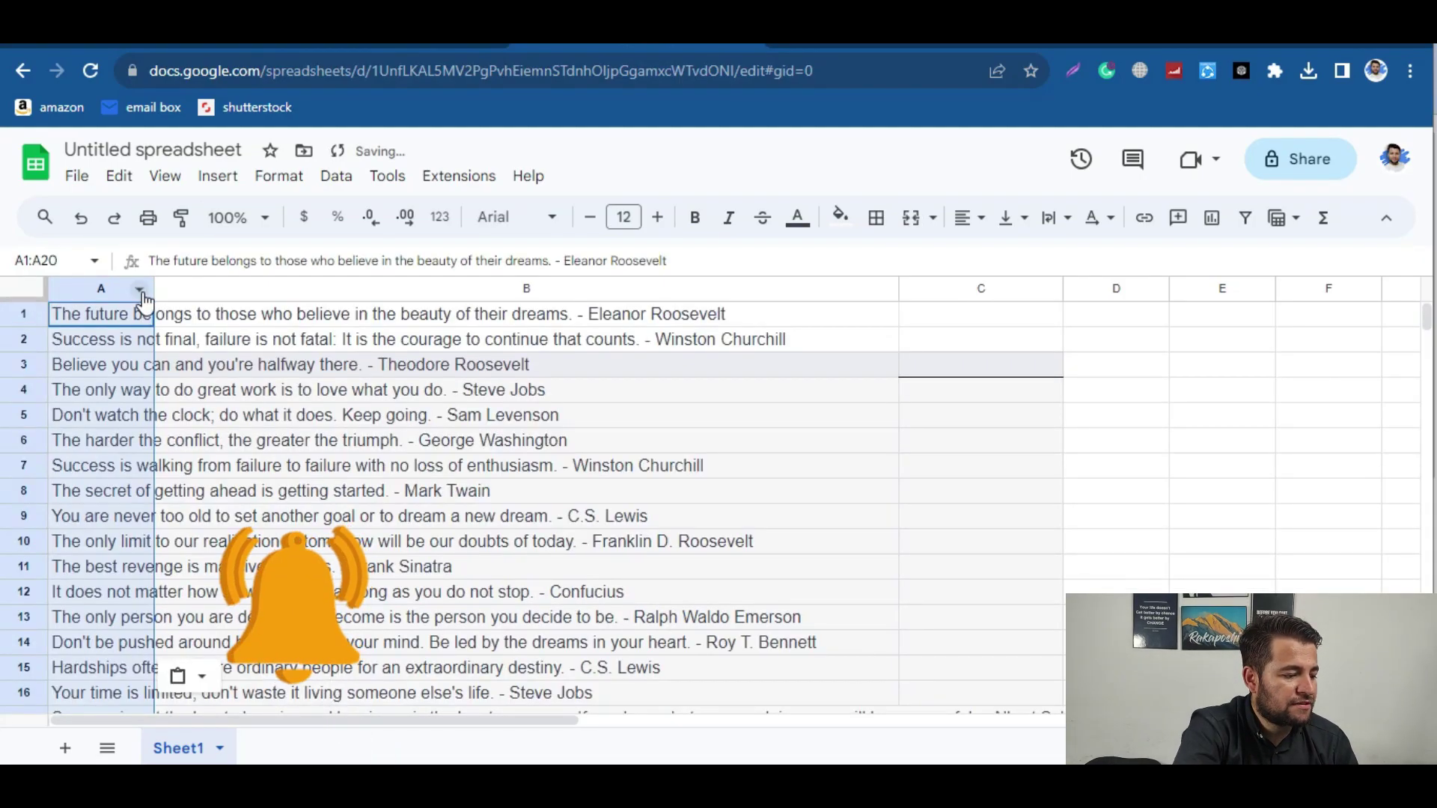
left_click(311, 443)
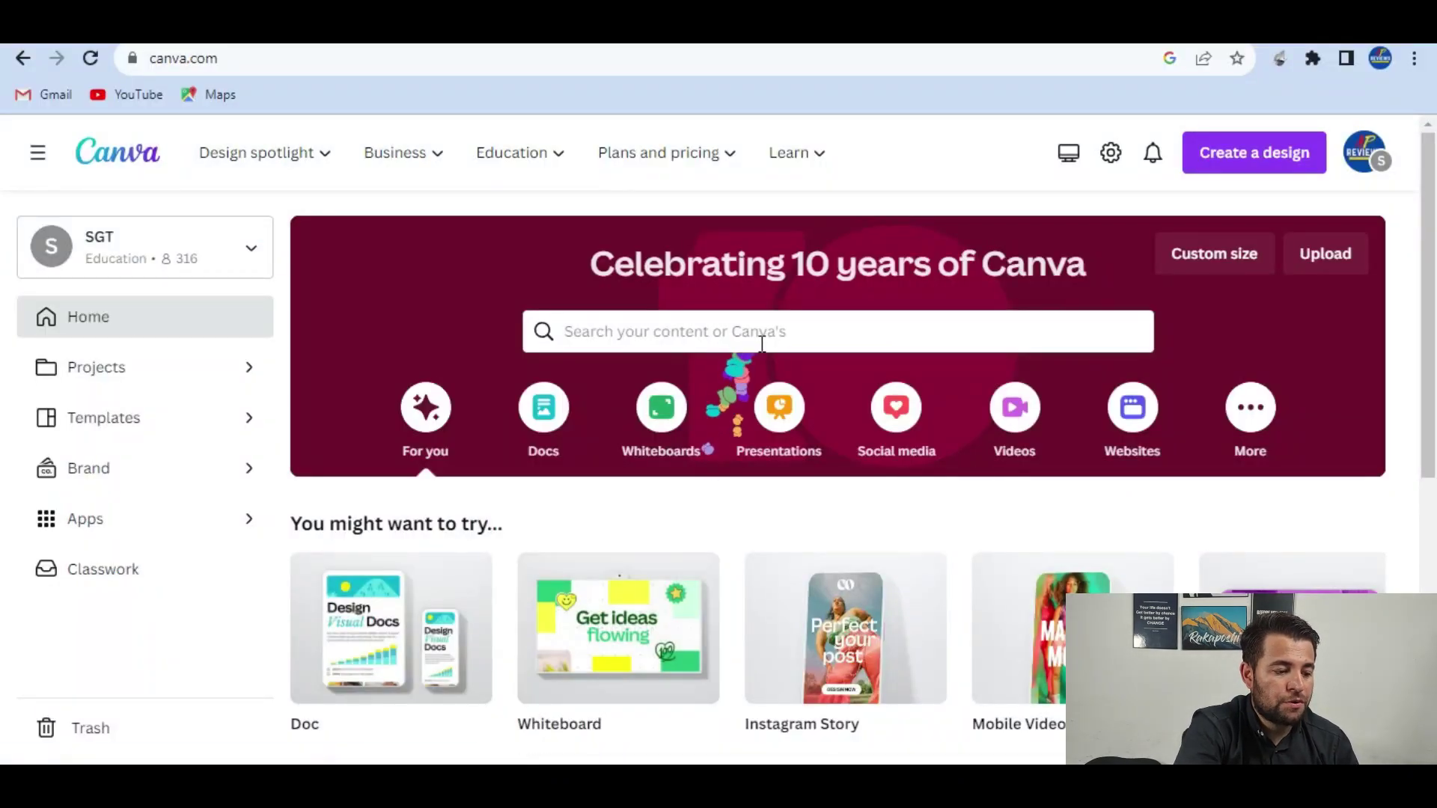
Search Canva's templates for "shorts" from its home page
left_click(775, 340)
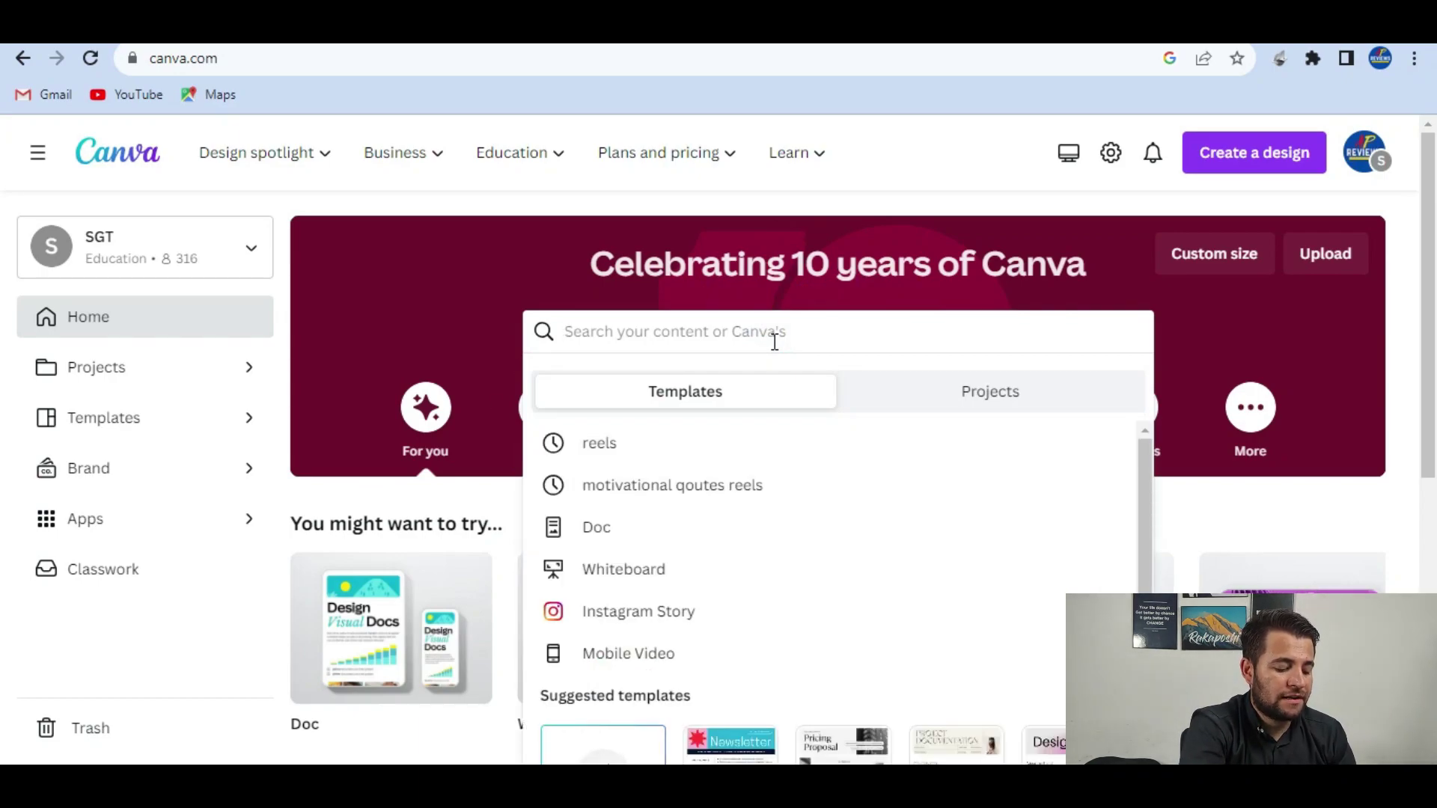
type("shorts")
key("Return")
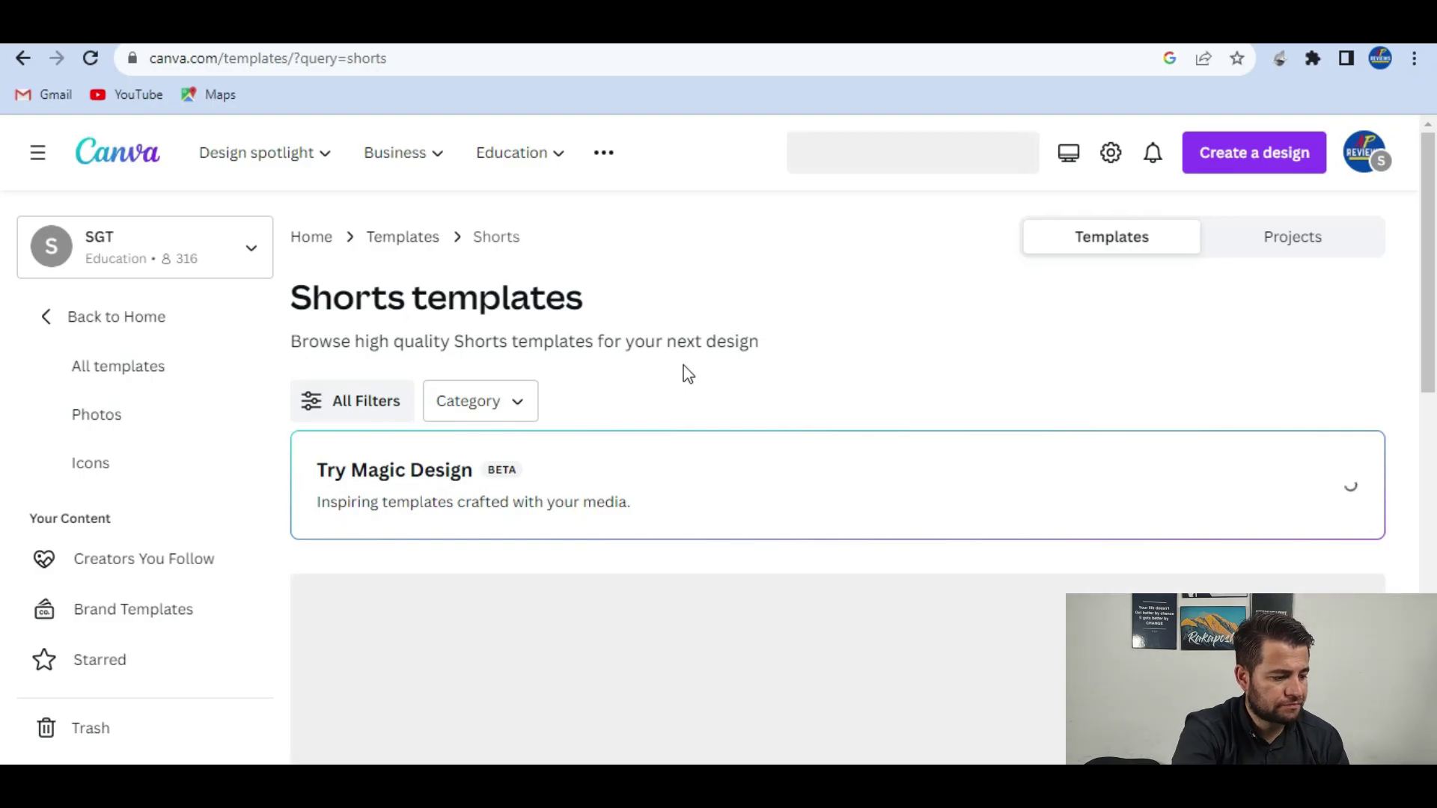
Find the "Simple Purple Motivation Short Mobile Video" template in the results and open it for customizing
scroll(674, 549, "down", 2)
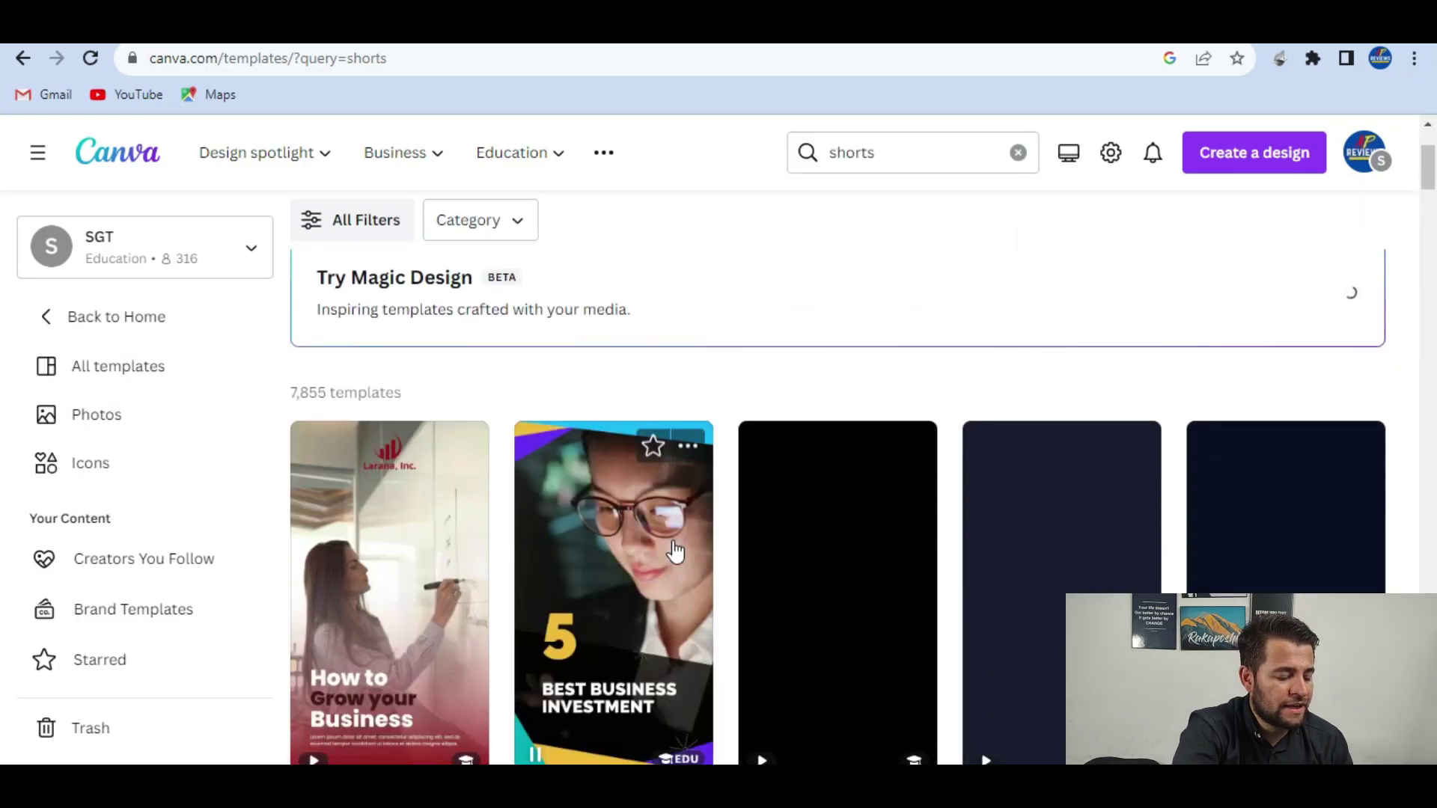
scroll(674, 554, "down", 2)
scroll(748, 396, "up", 1)
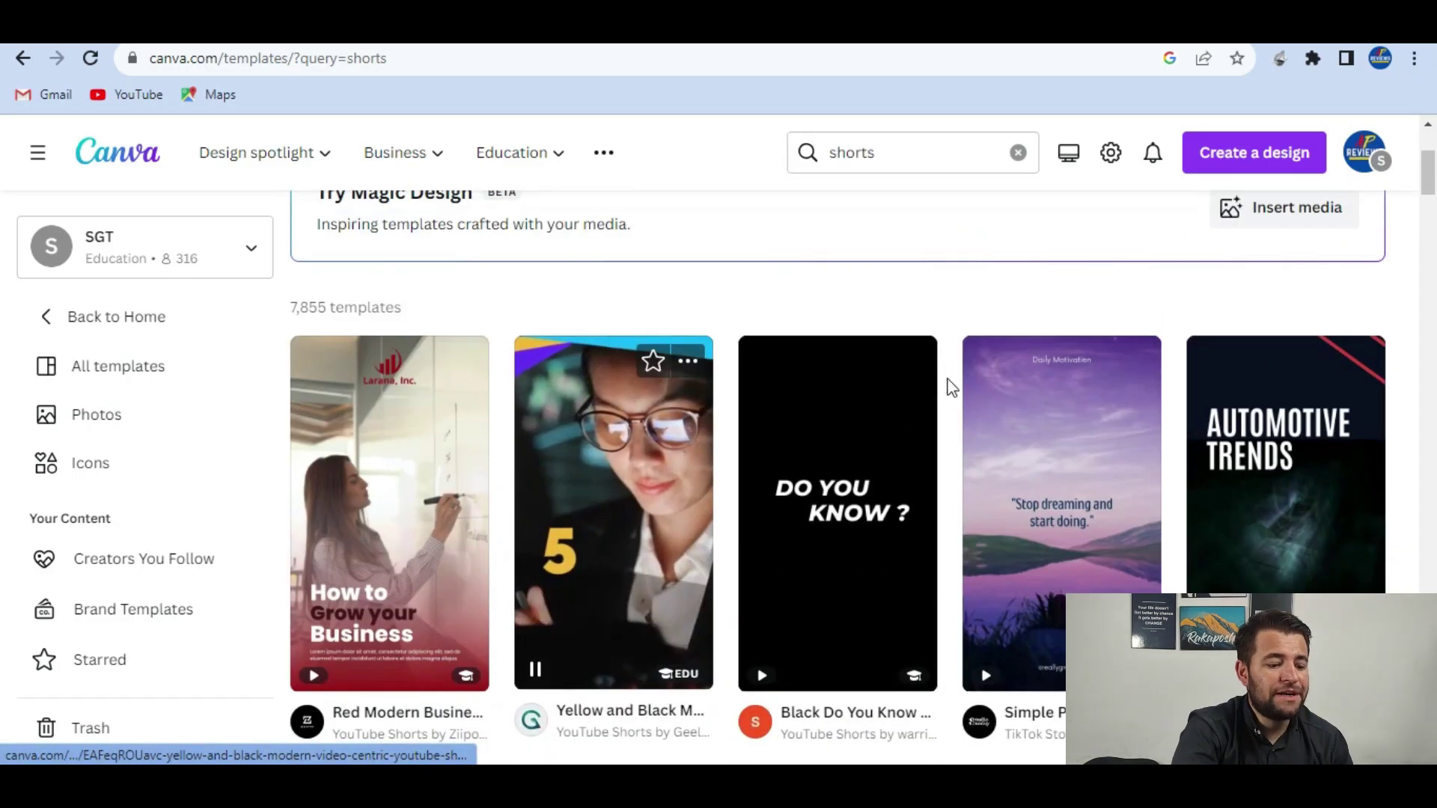
left_click(1071, 546)
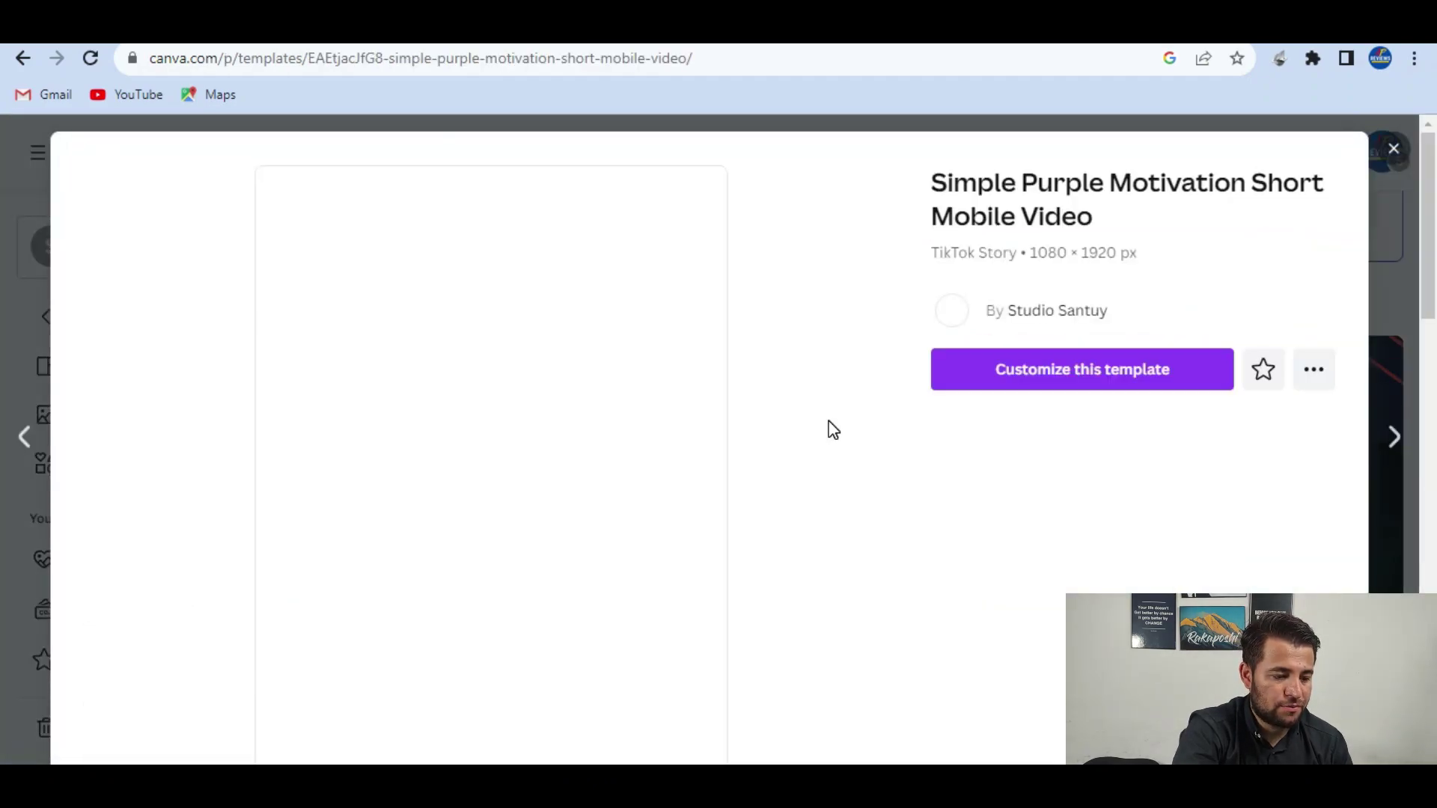
left_click(1053, 375)
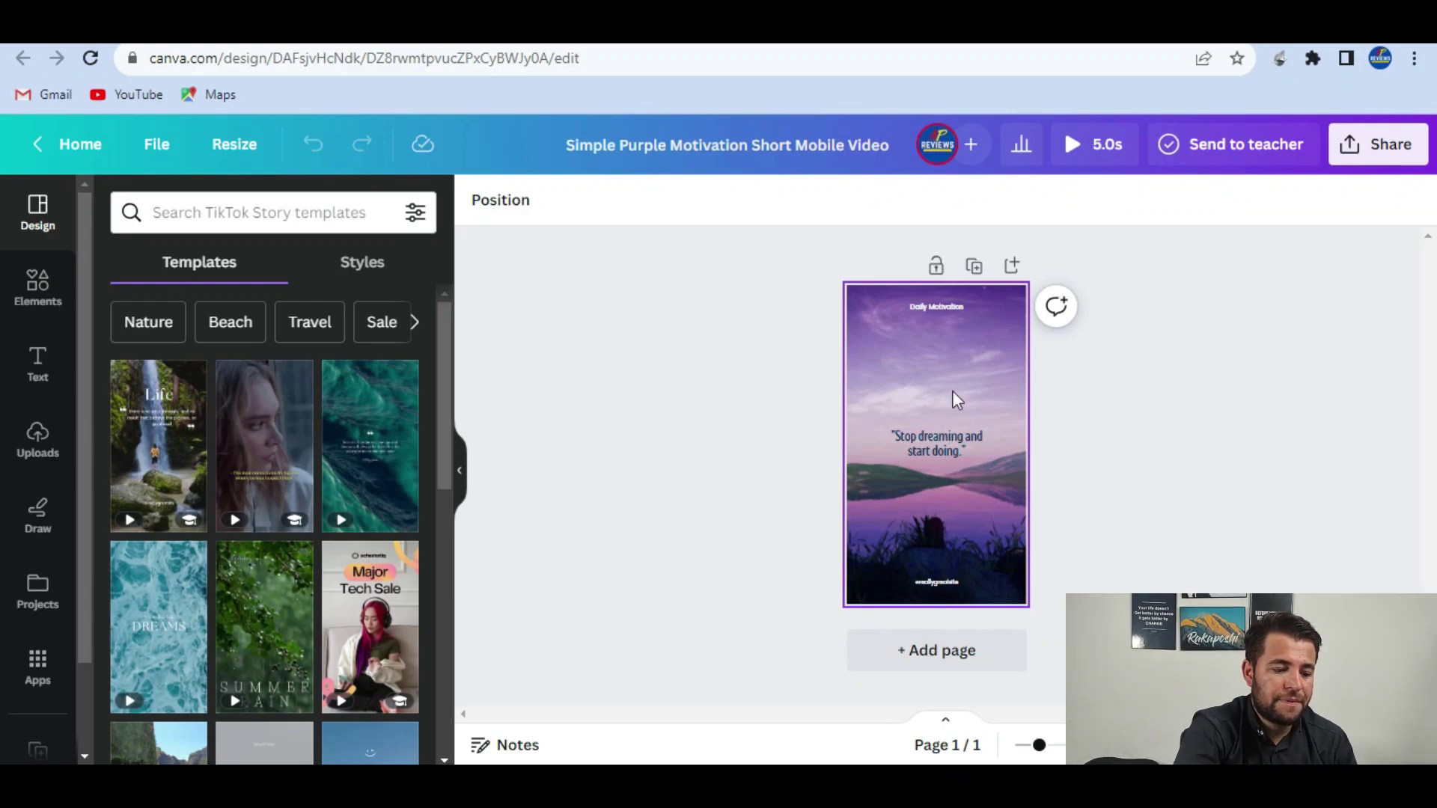
Replace the template's quote with the spreadsheet's first quote, "The future belongs to those who believe in the beauty of their dreams. - Eleanor Roosevelt"
left_click_drag(1041, 746, 1059, 745)
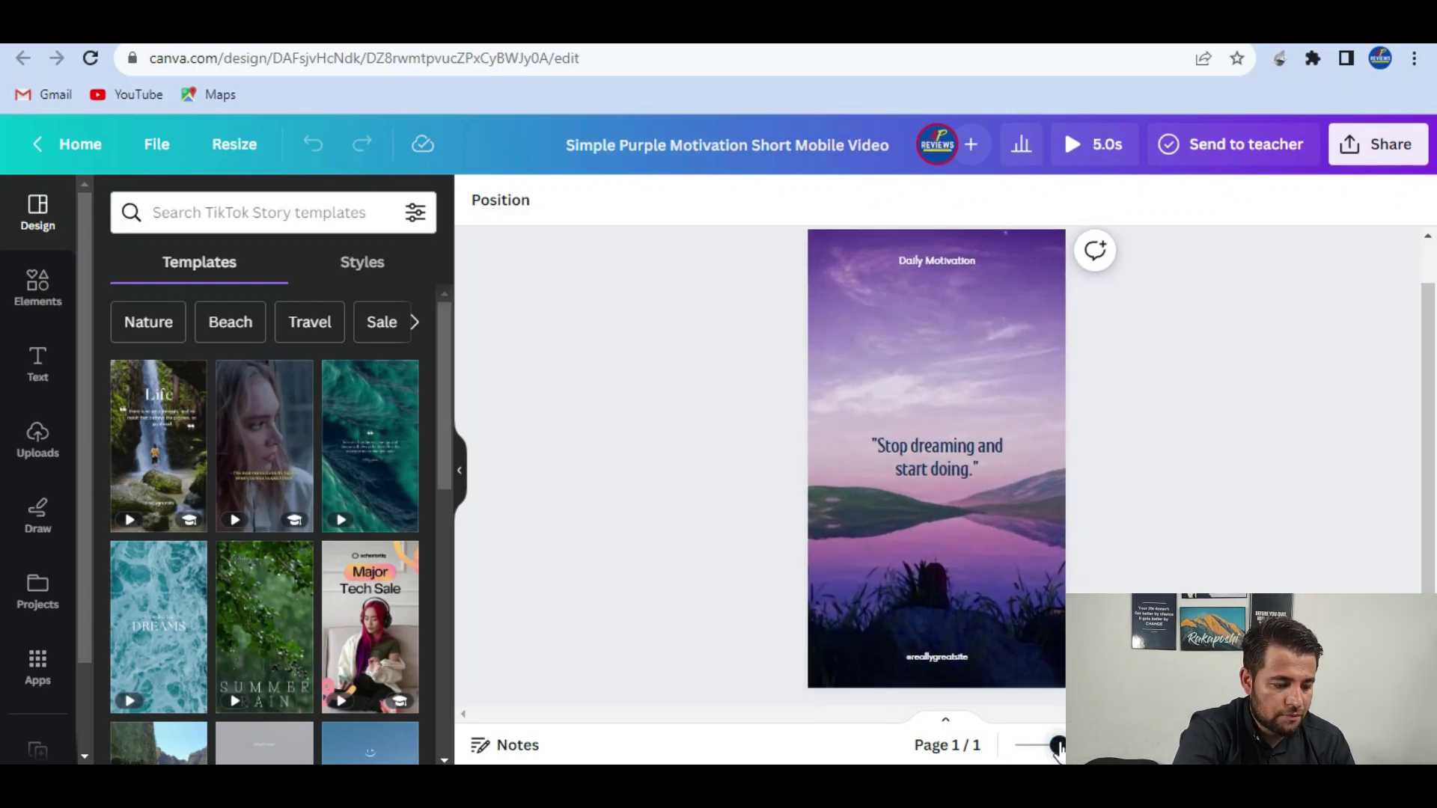
left_click(941, 471)
key("alt+Tab")
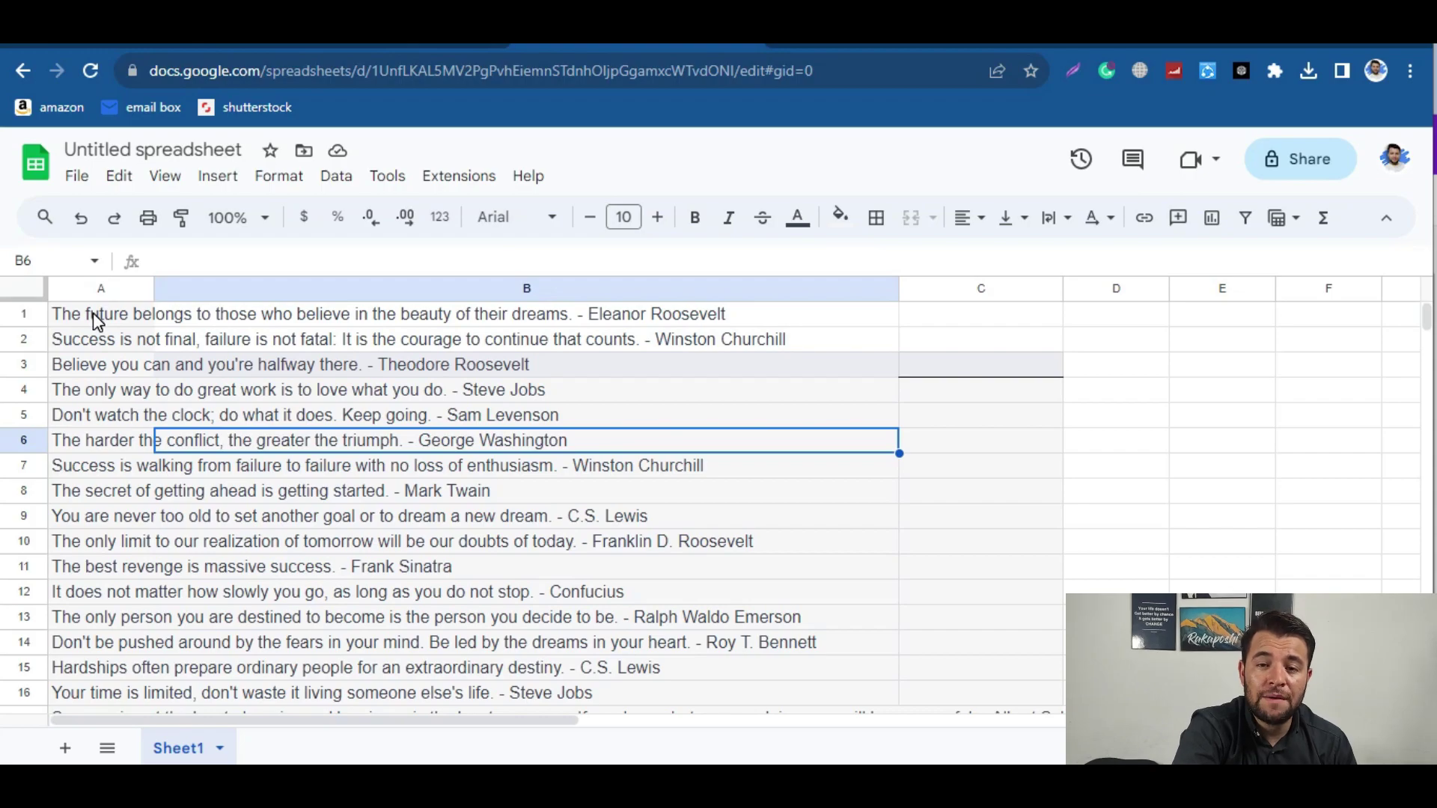
key("alt+Tab")
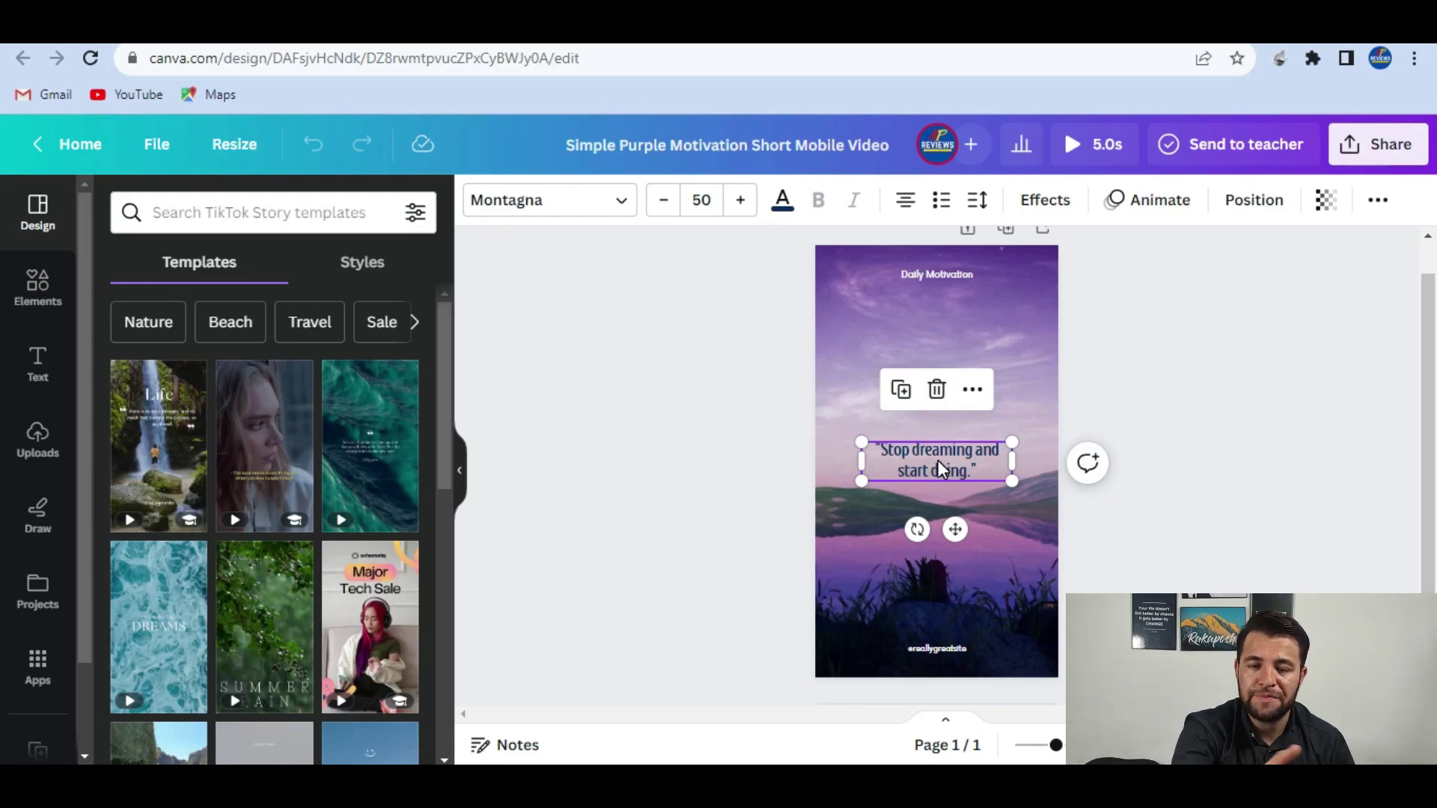
key("alt+Tab")
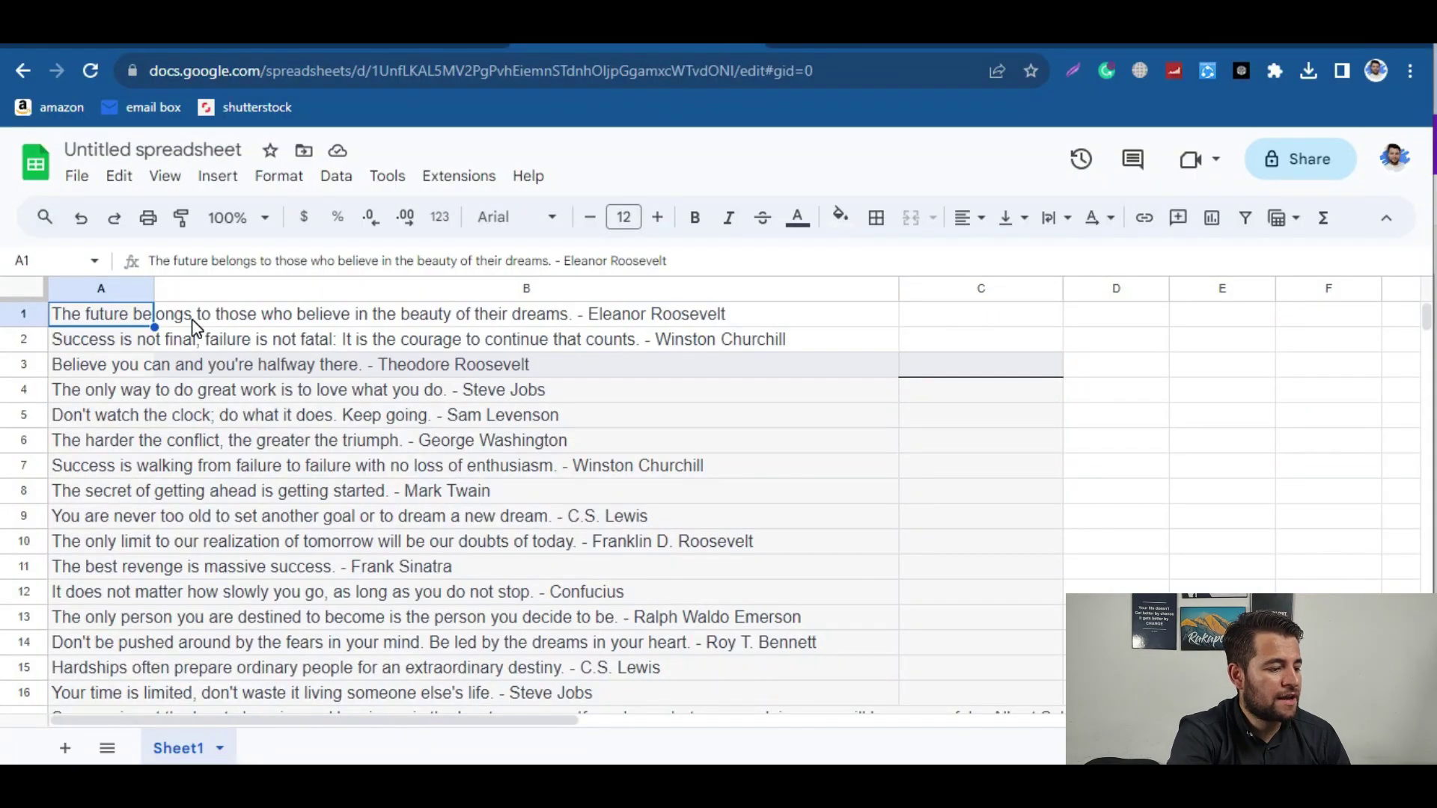
key("alt+Tab")
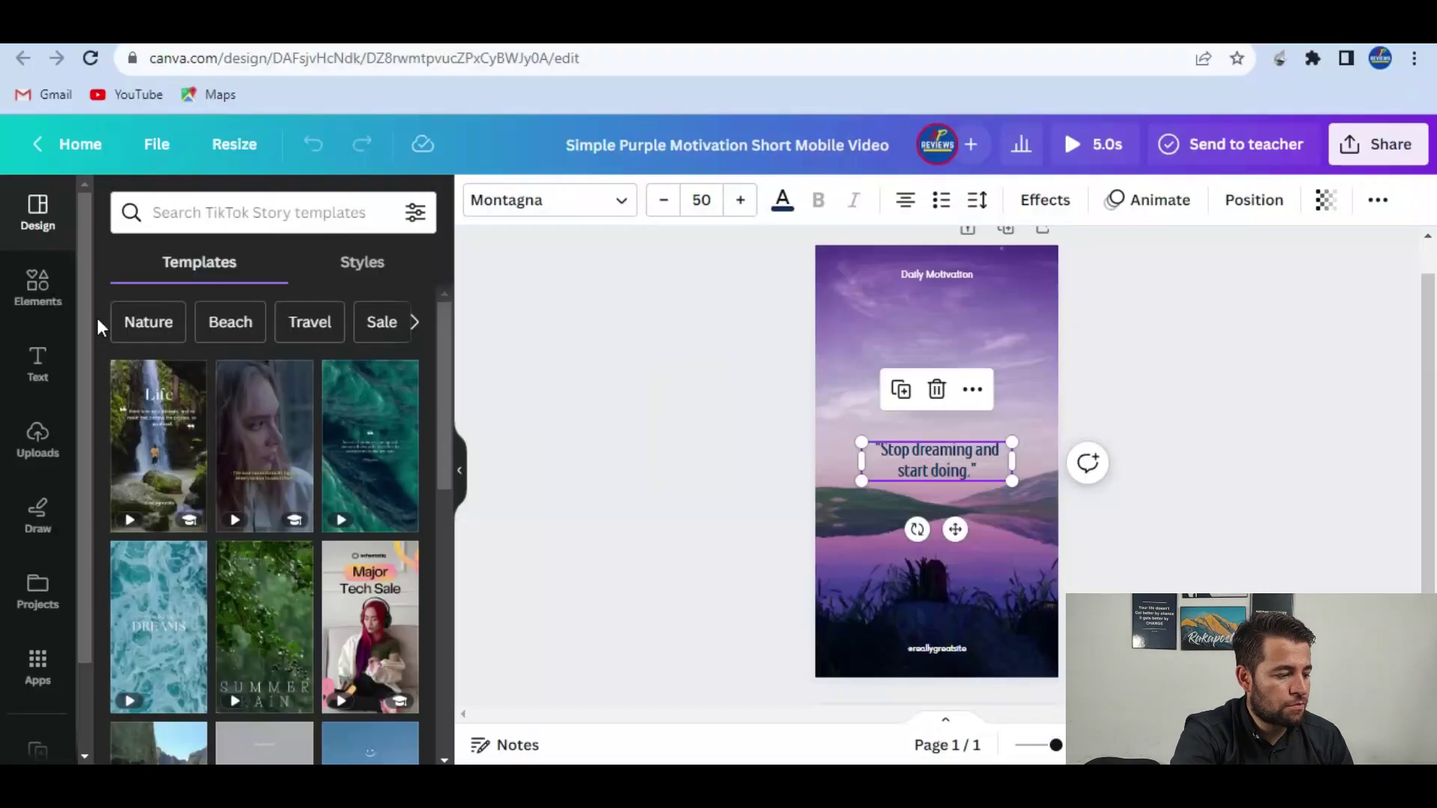
double_click(930, 456)
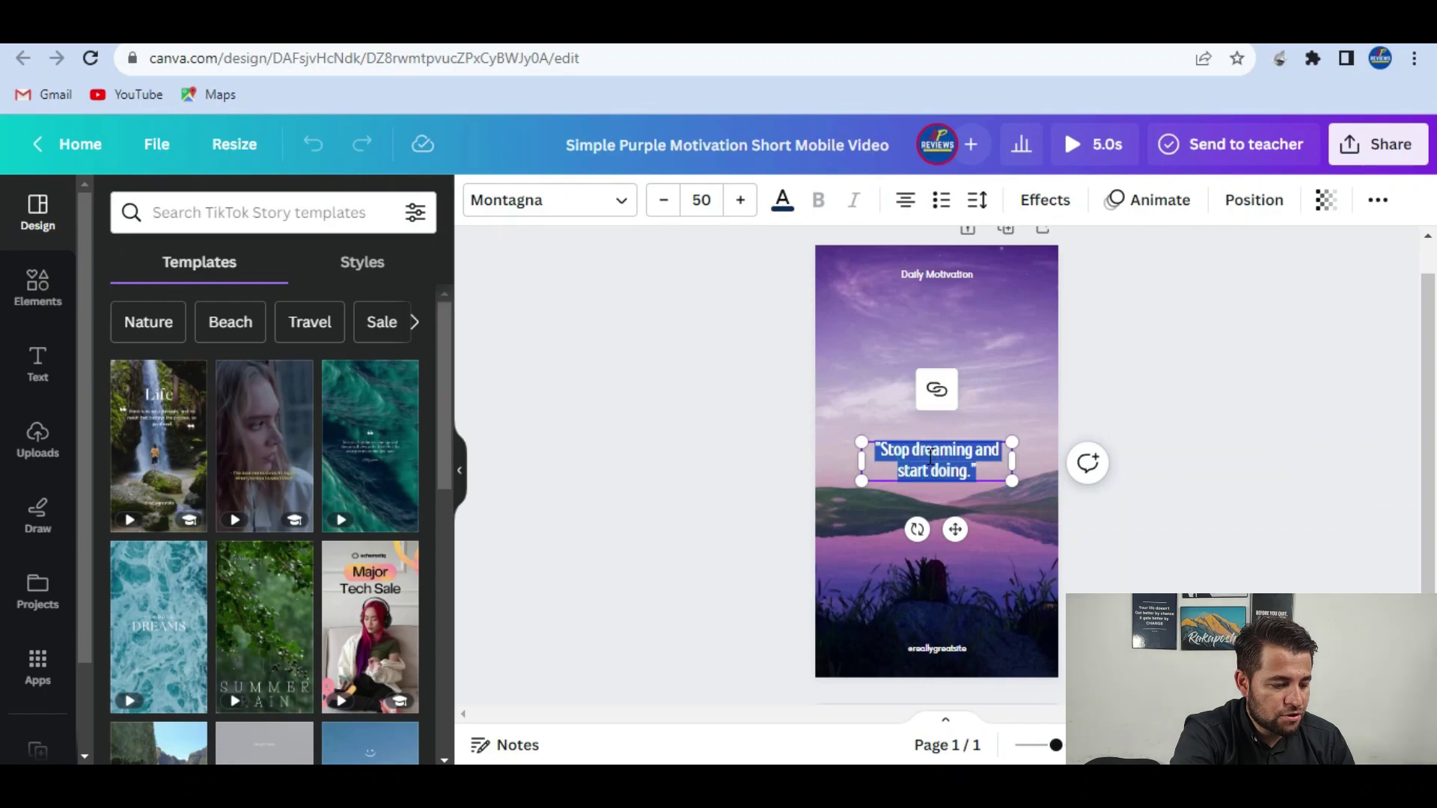
type("The future belongs to those who believe in the beauty of their dreams. - Eleanor Roosevelt")
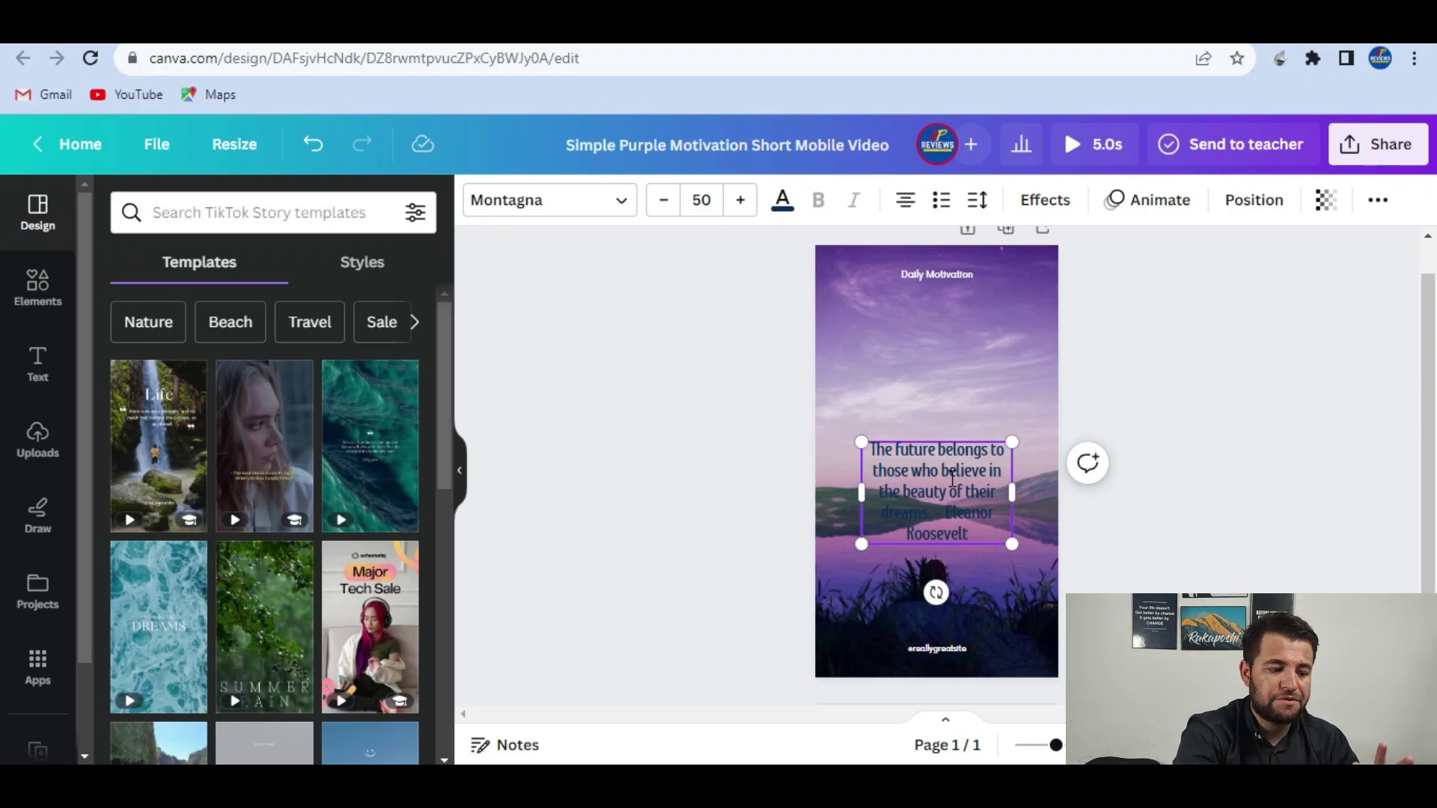
Try yellow for the quote's text color, and settle on white from the default solid colors
left_click(960, 393)
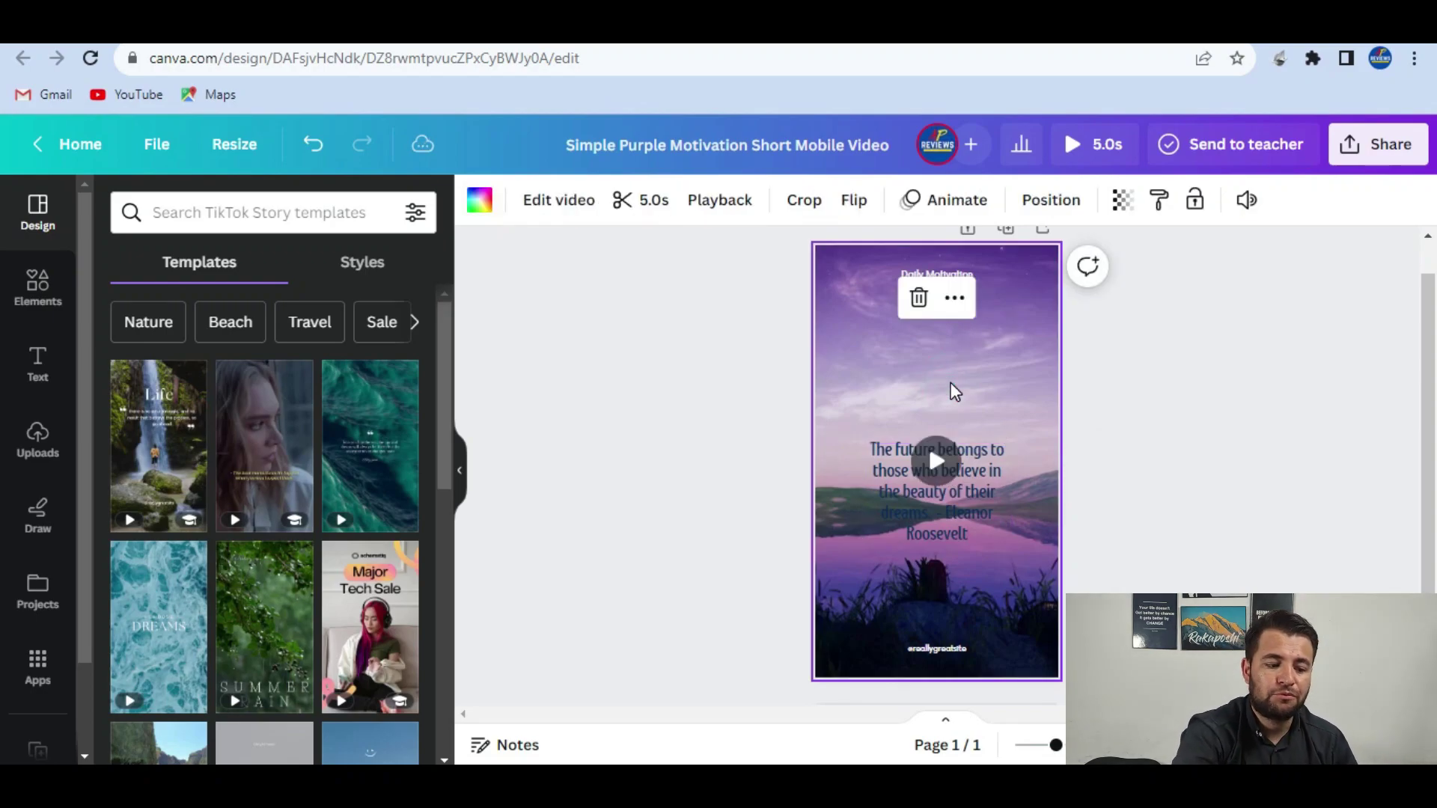
left_click(946, 525)
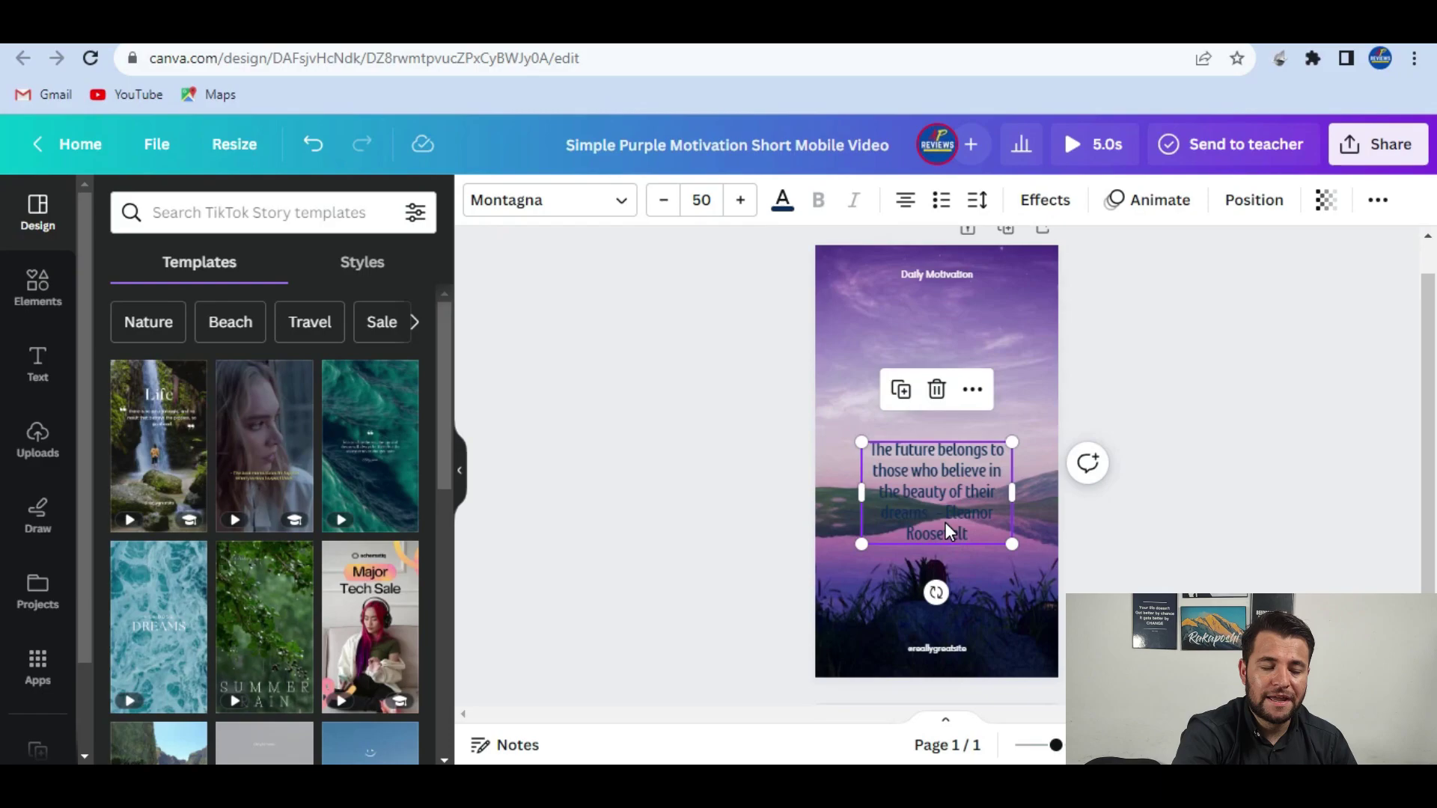
left_click(783, 200)
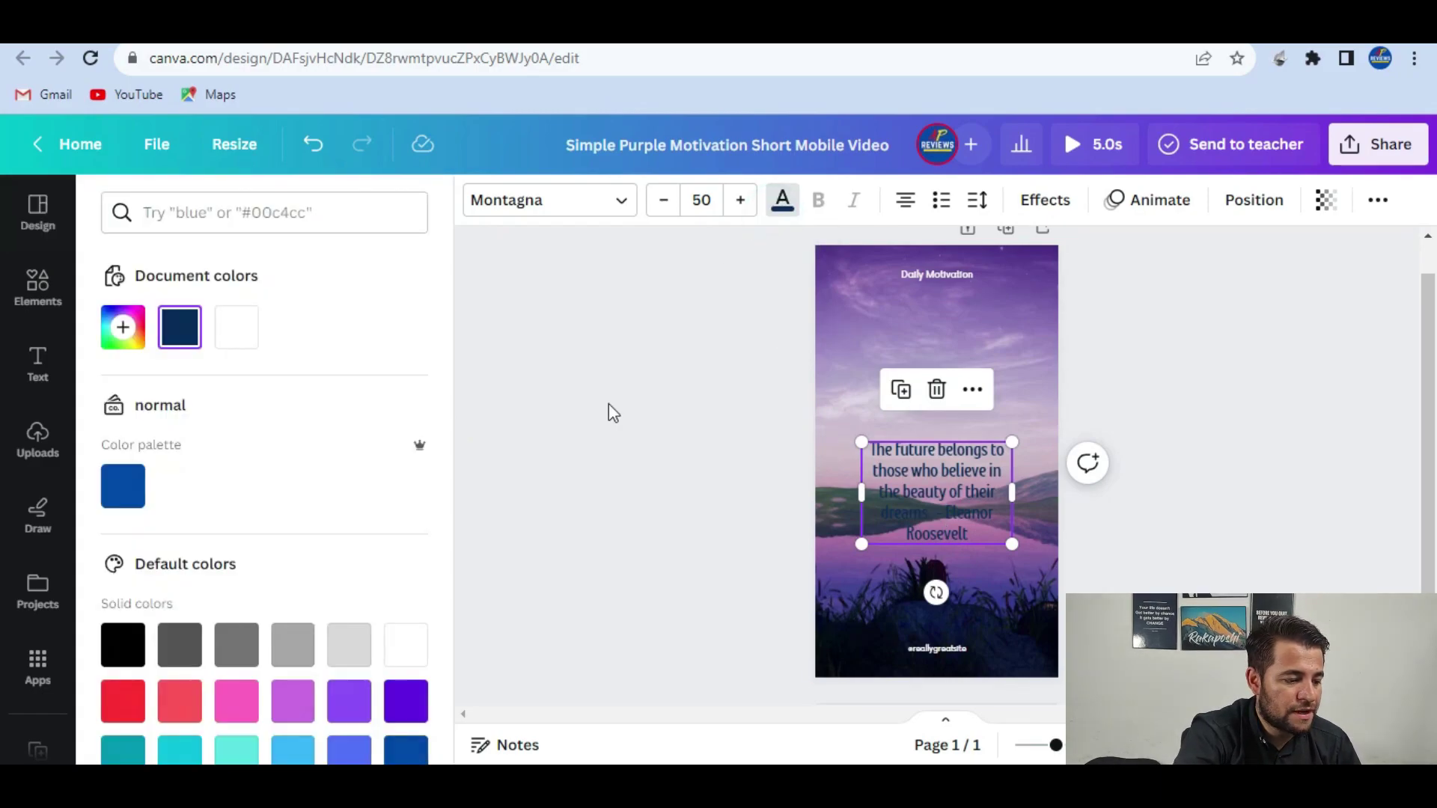
scroll(232, 629, "down", 2)
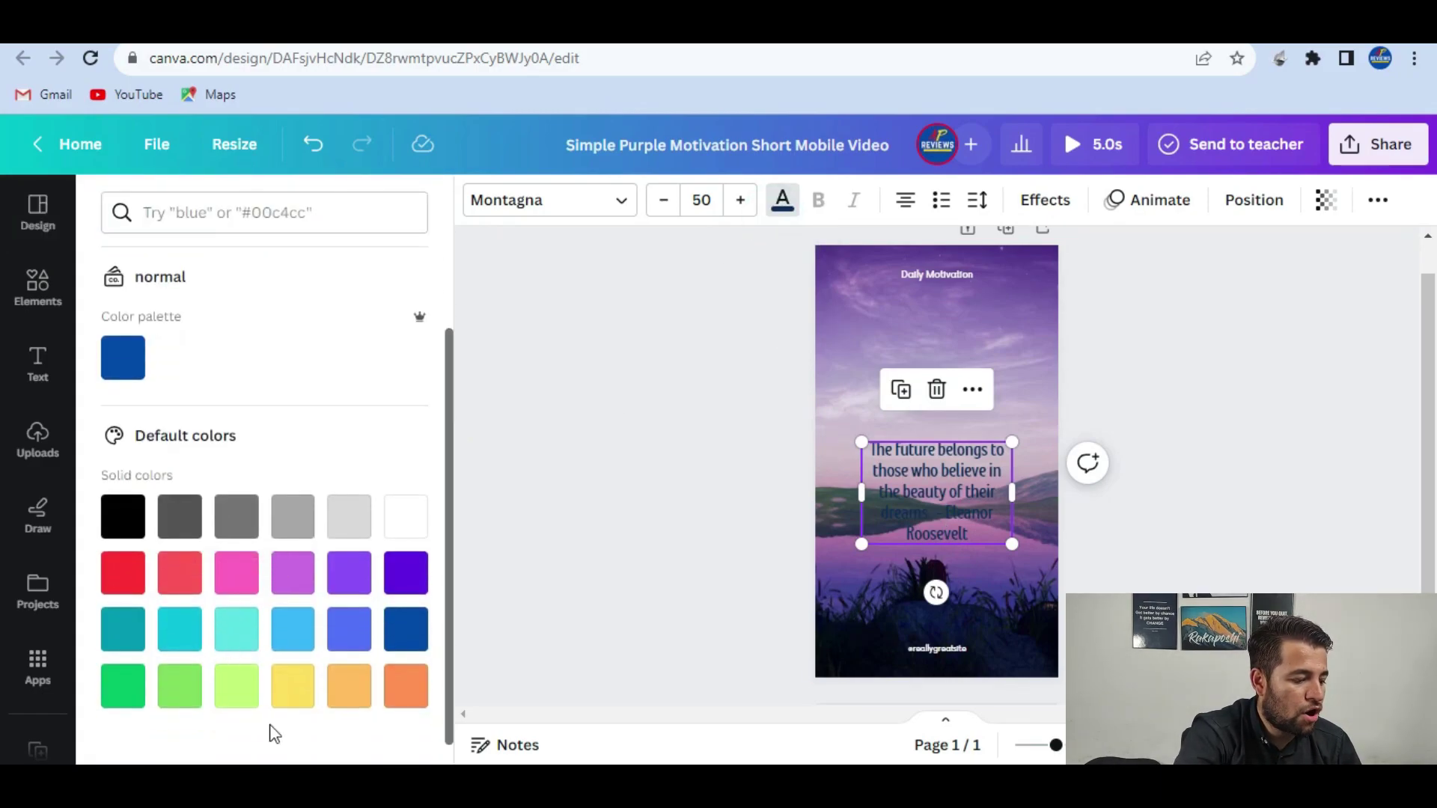
left_click(287, 686)
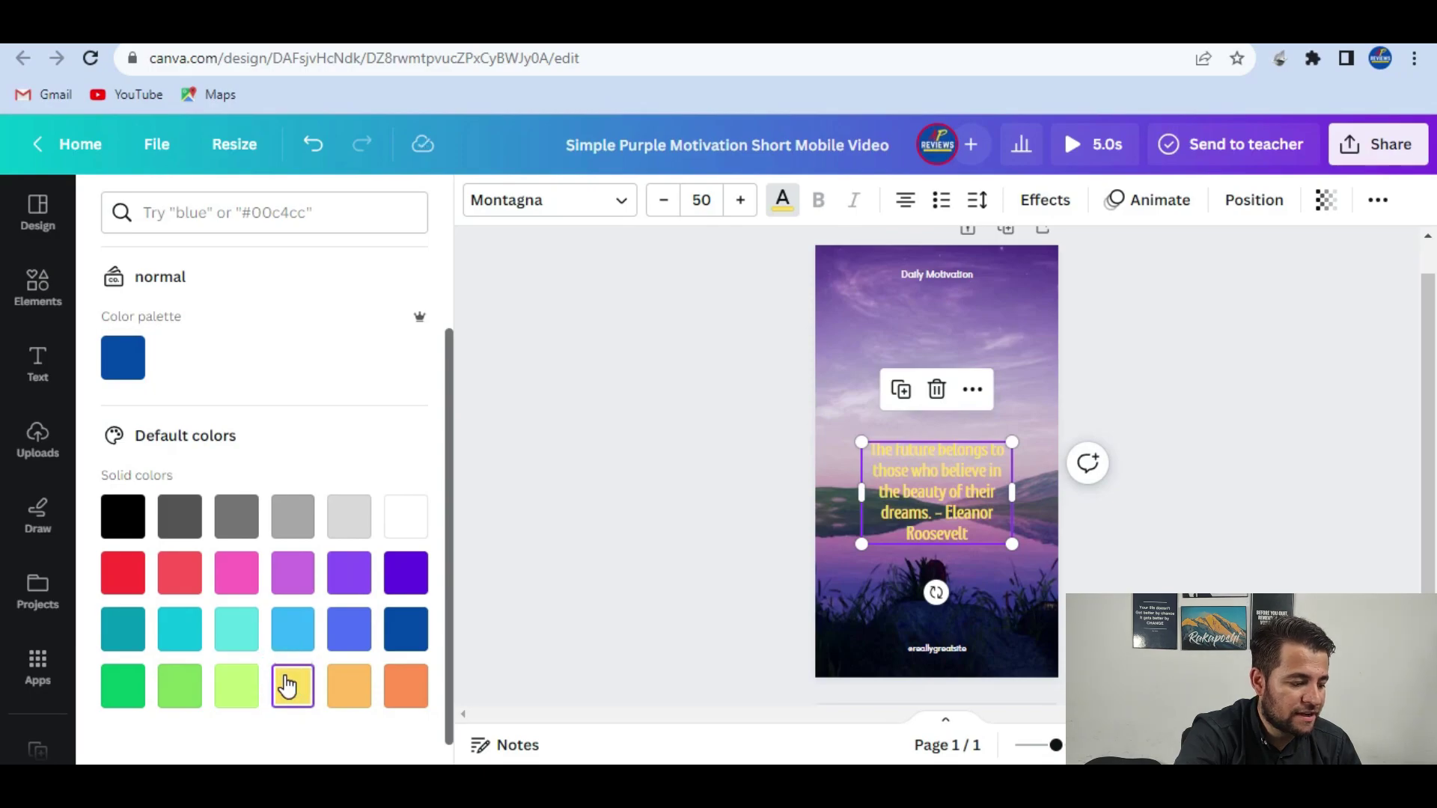
left_click(403, 520)
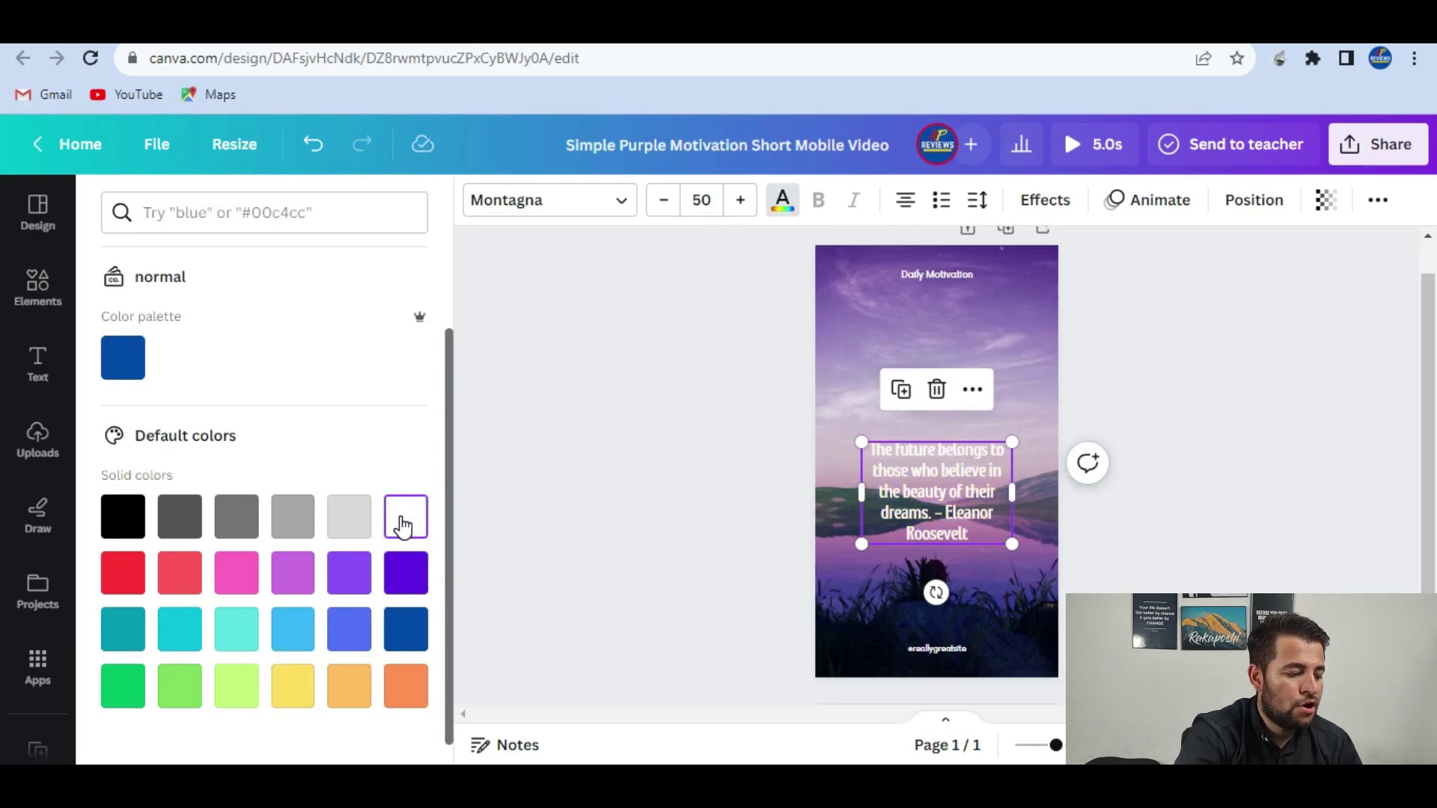
Apply the Lift text effect to the quote with an intensity of 50
left_click(1046, 209)
left_click(365, 350)
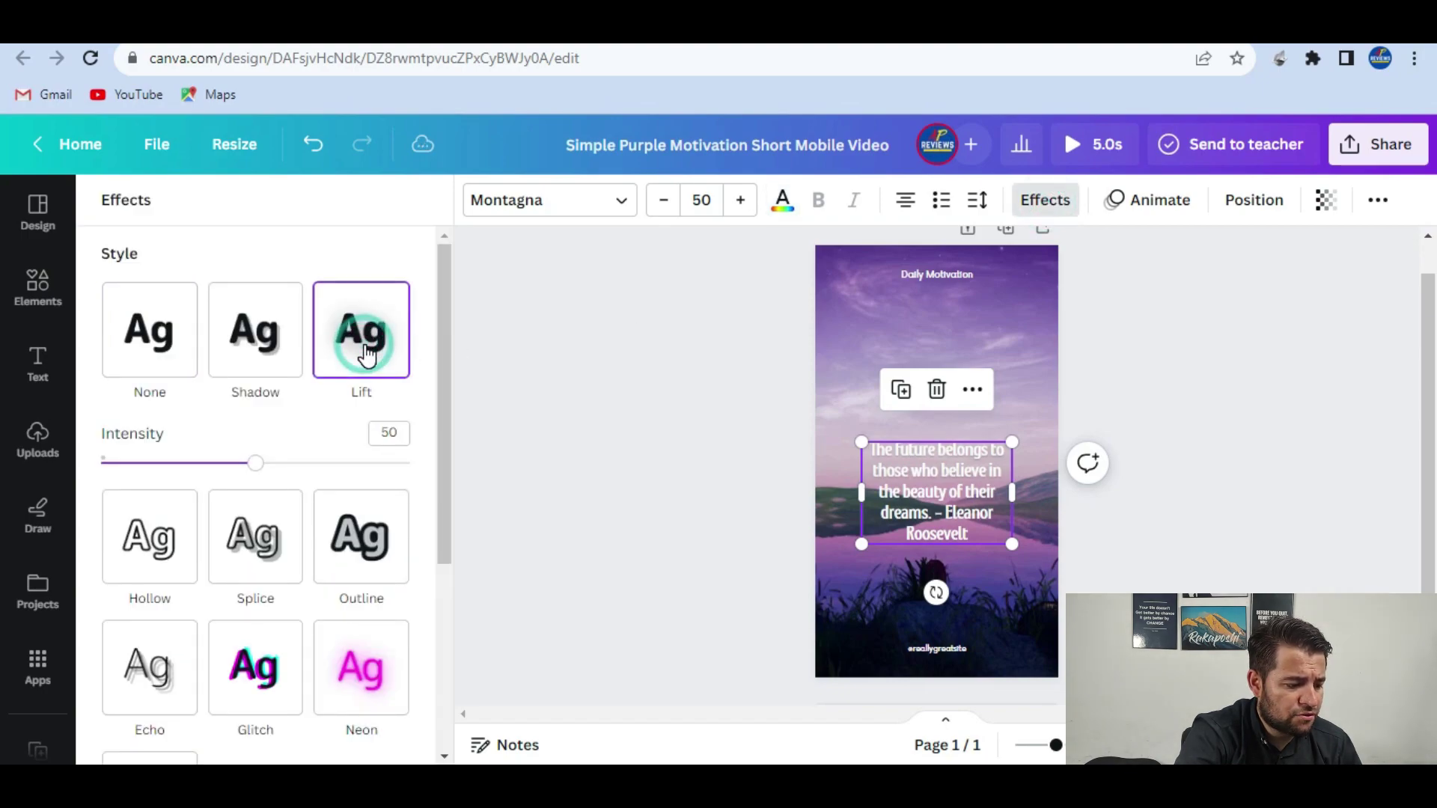
mouse_move(257, 463)
left_mouse_down()
mouse_move(216, 463)
mouse_move(334, 474)
mouse_move(256, 464)
left_mouse_up()
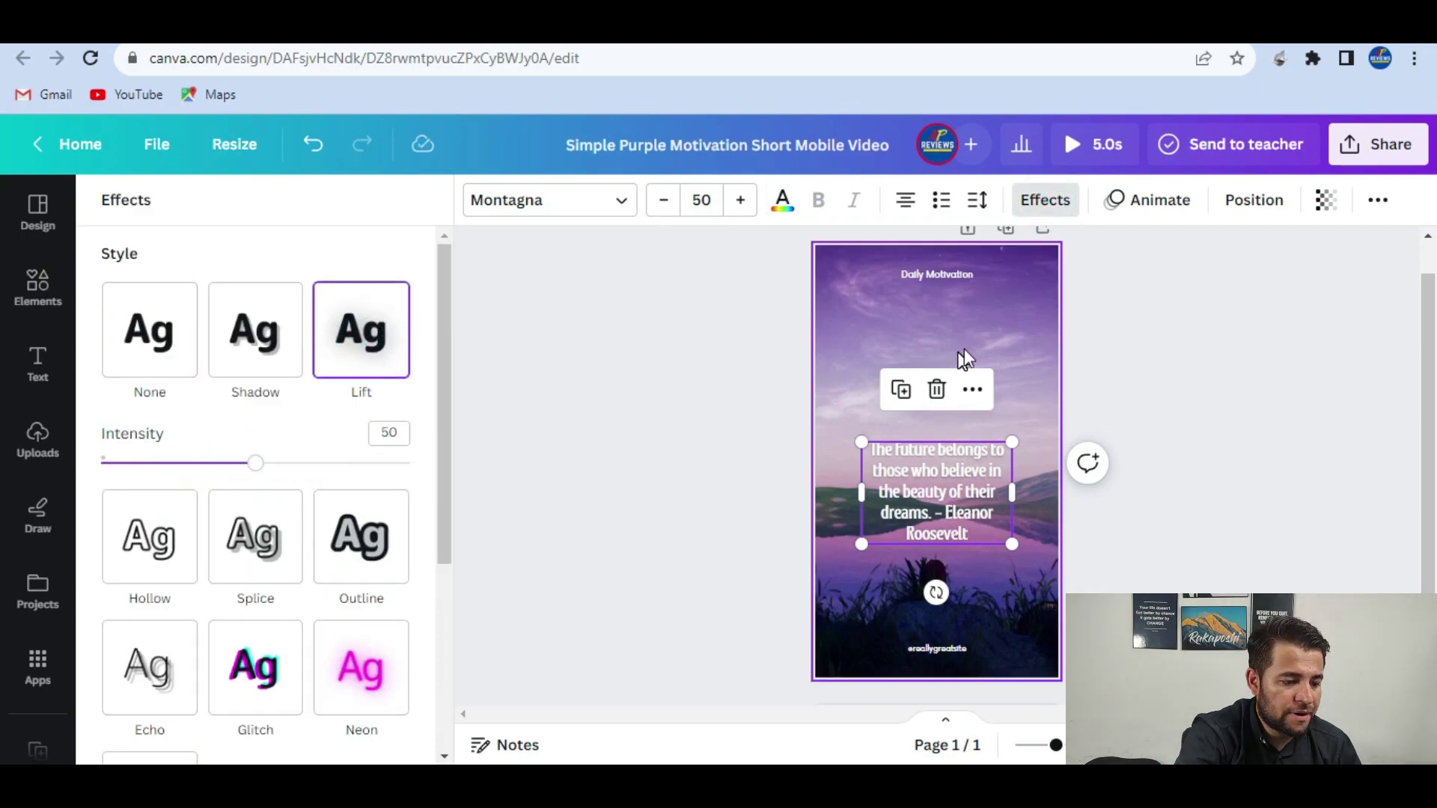
left_click(937, 653)
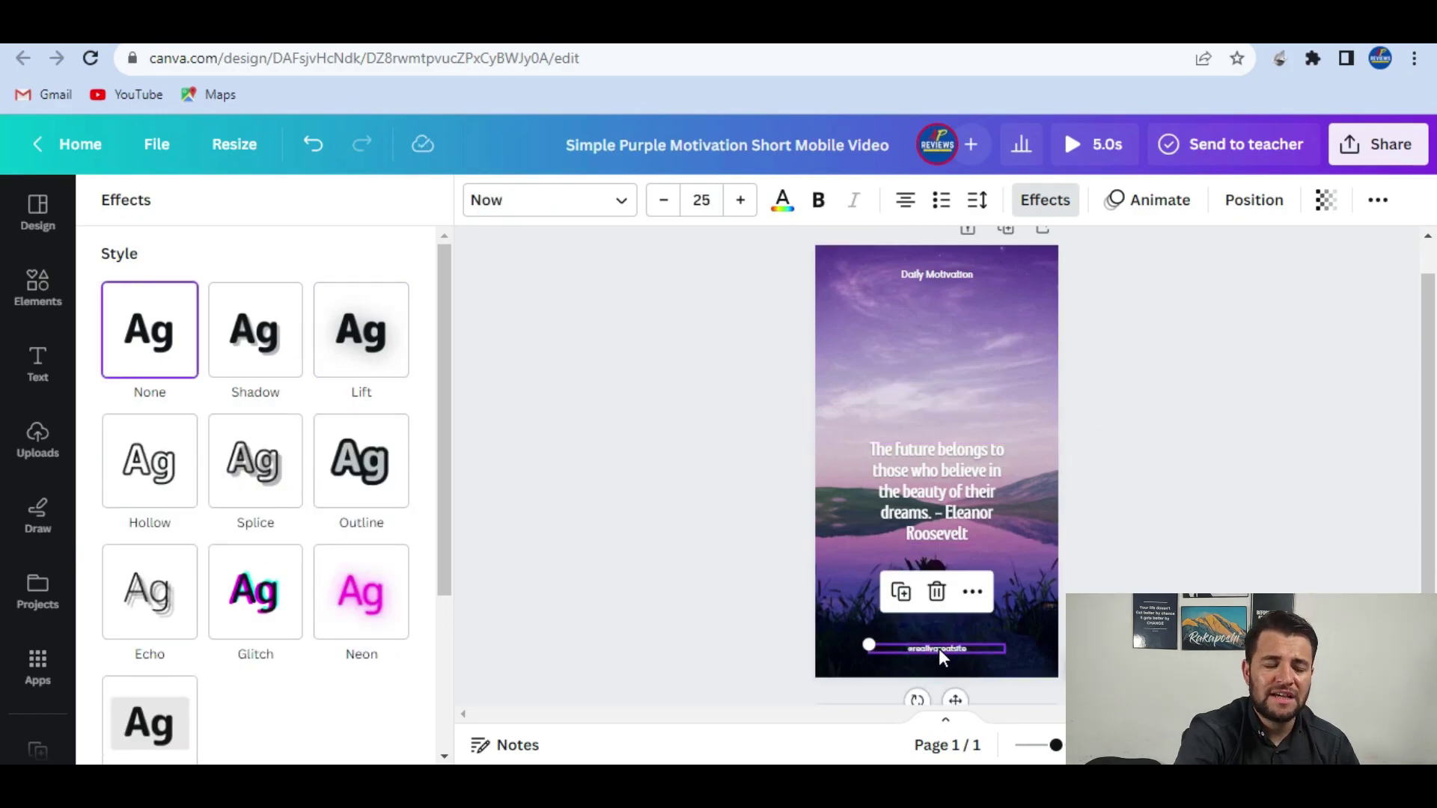
left_click(938, 648)
key("ctrl+a")
key("BackSpace")
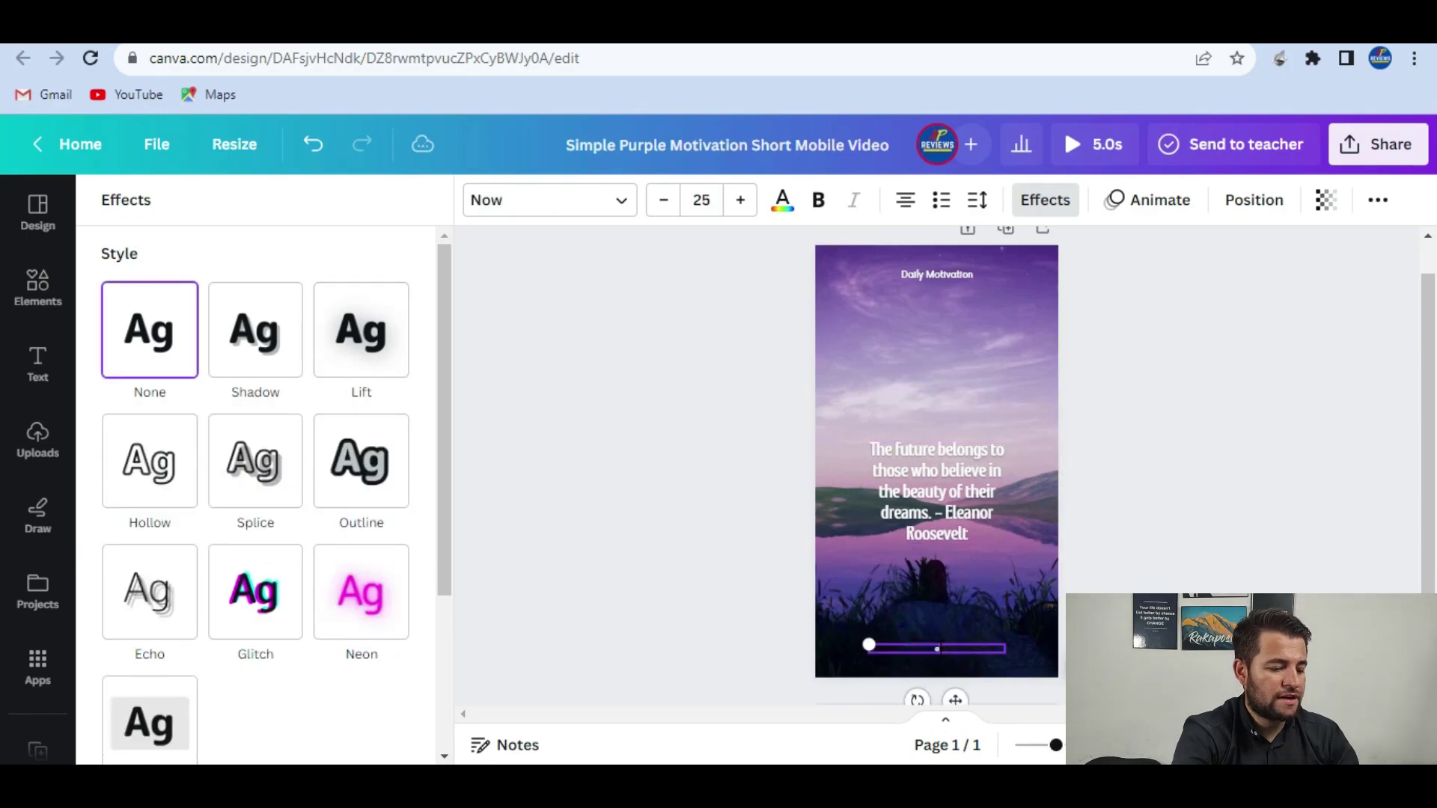
type("@digitalhaical")
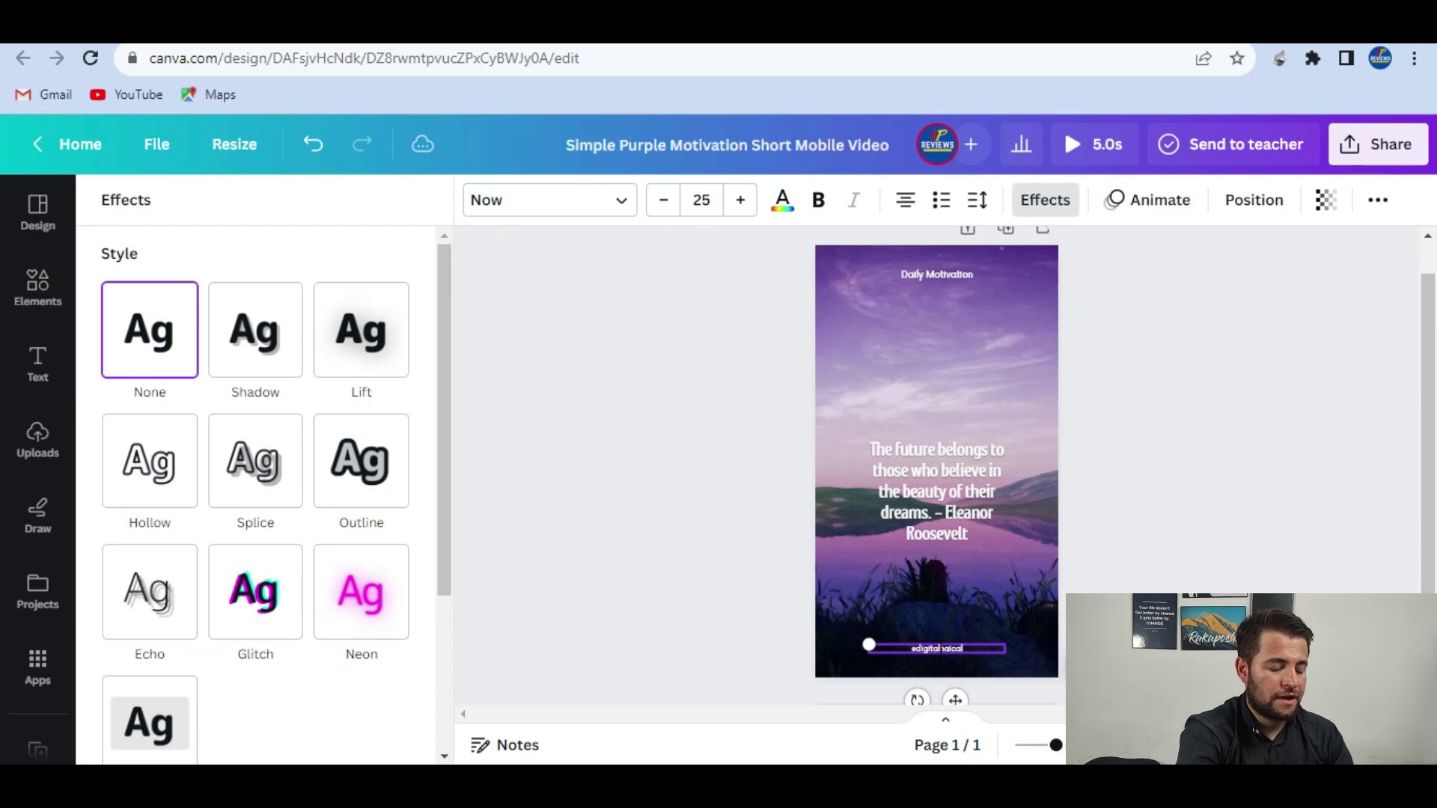
Enlarge the font size of the "Daily Motivation" heading and move the quote up so it sits mostly above the hills
left_click(934, 278)
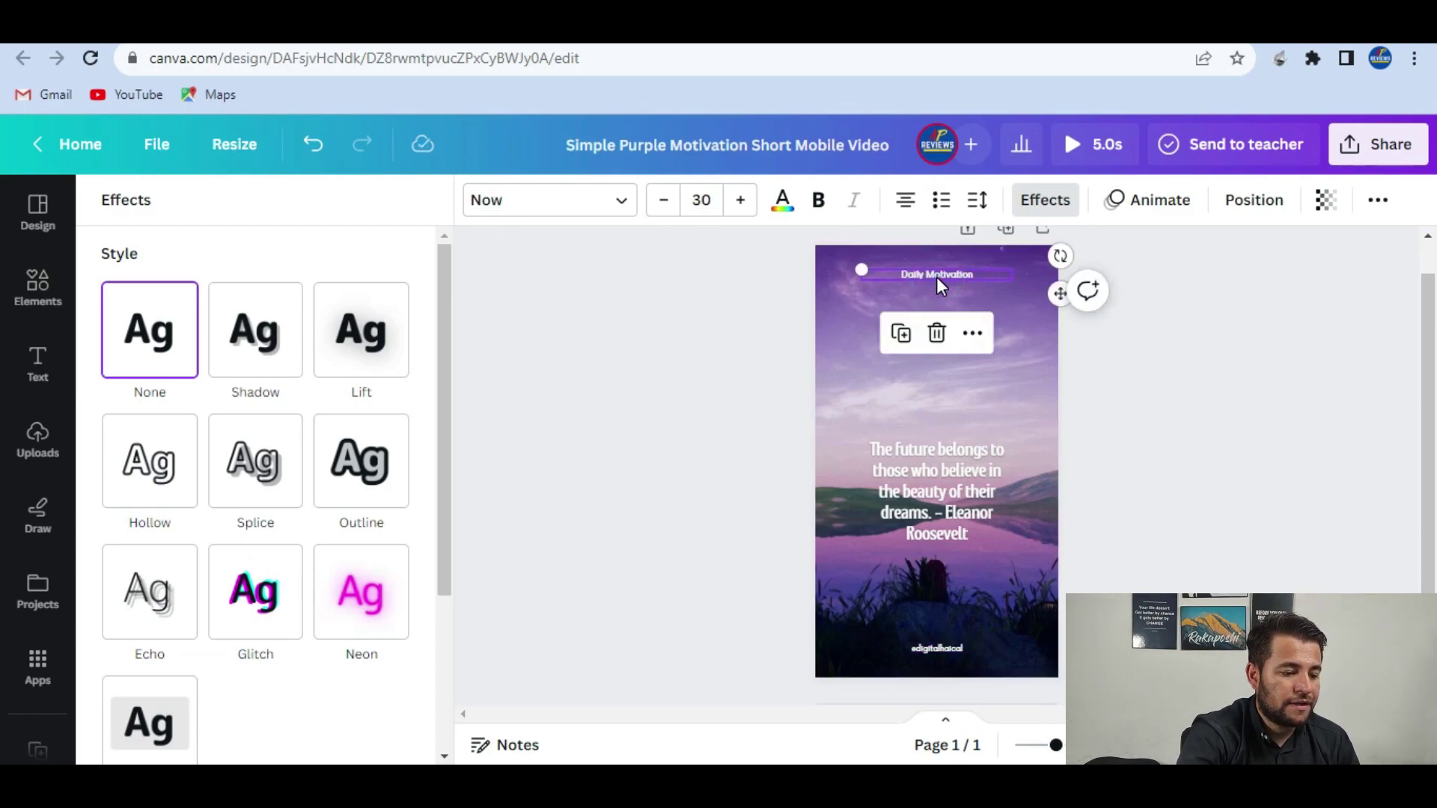
left_click(741, 201)
left_click(741, 200)
left_click(741, 201)
left_click(741, 201)
left_click(741, 201)
left_click(741, 200)
left_click(741, 201)
left_click(741, 200)
left_click(741, 200)
left_click(741, 201)
left_click_drag(936, 502, 936, 451)
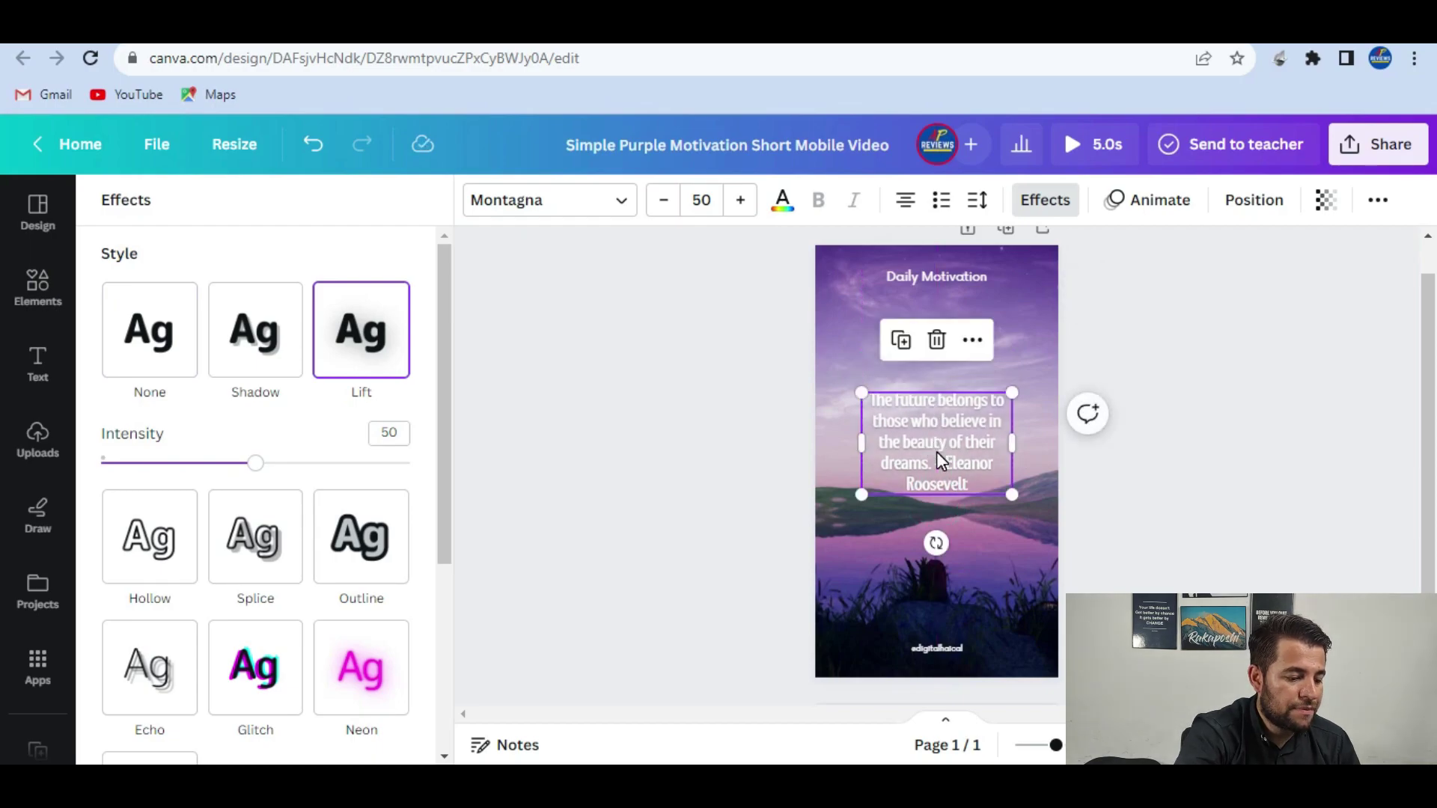
Lower the brightness of the background video to -38
left_click(1034, 317)
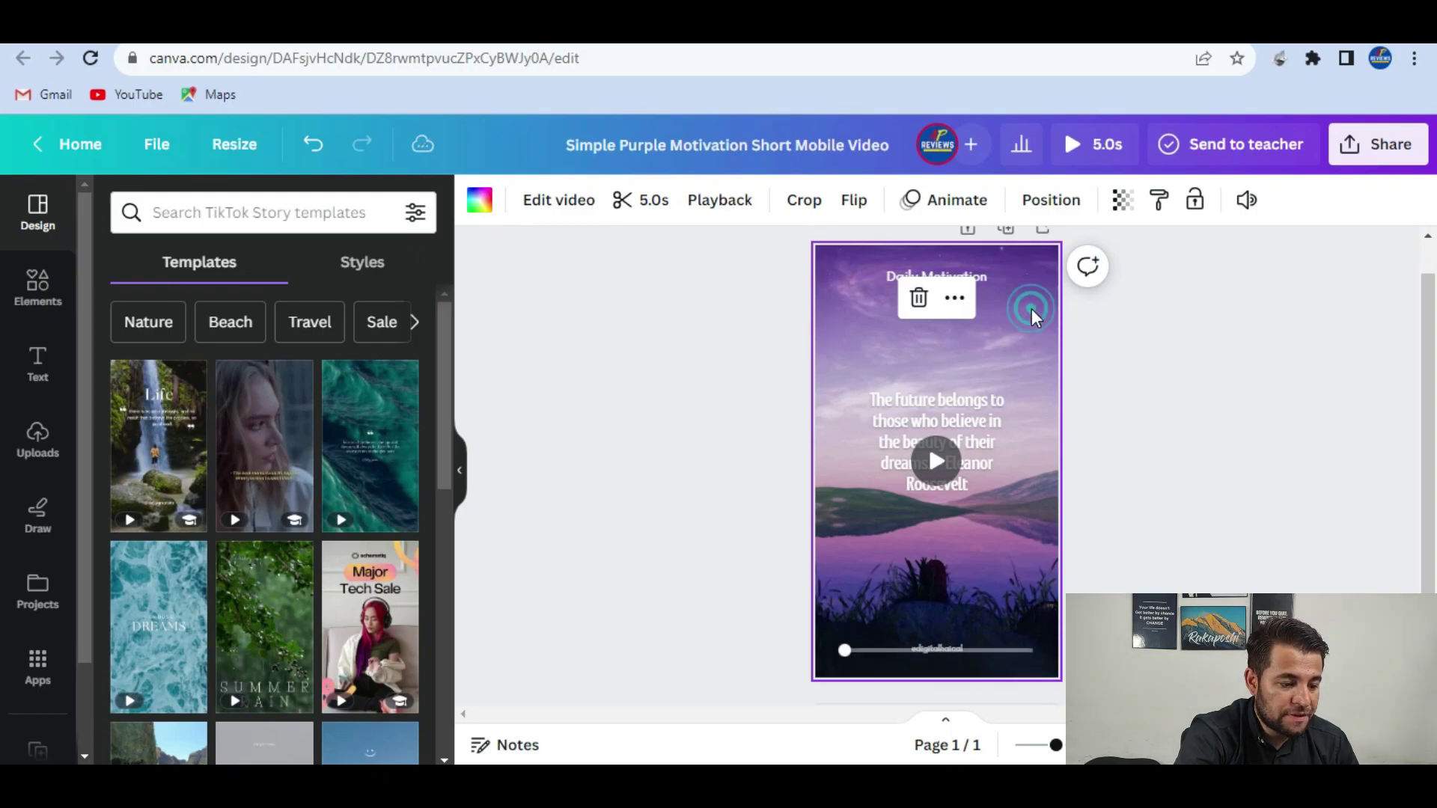
left_click(567, 202)
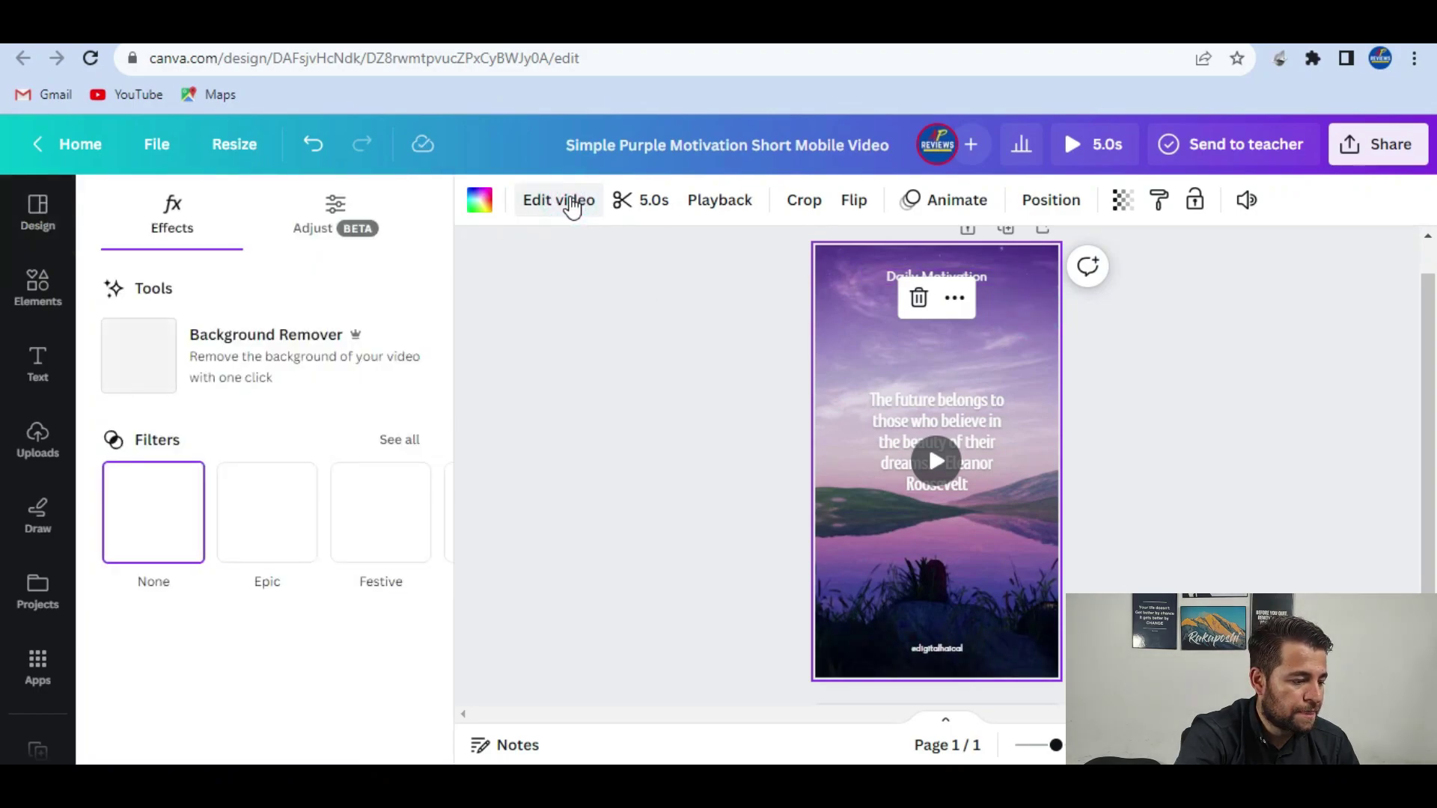
left_click(305, 227)
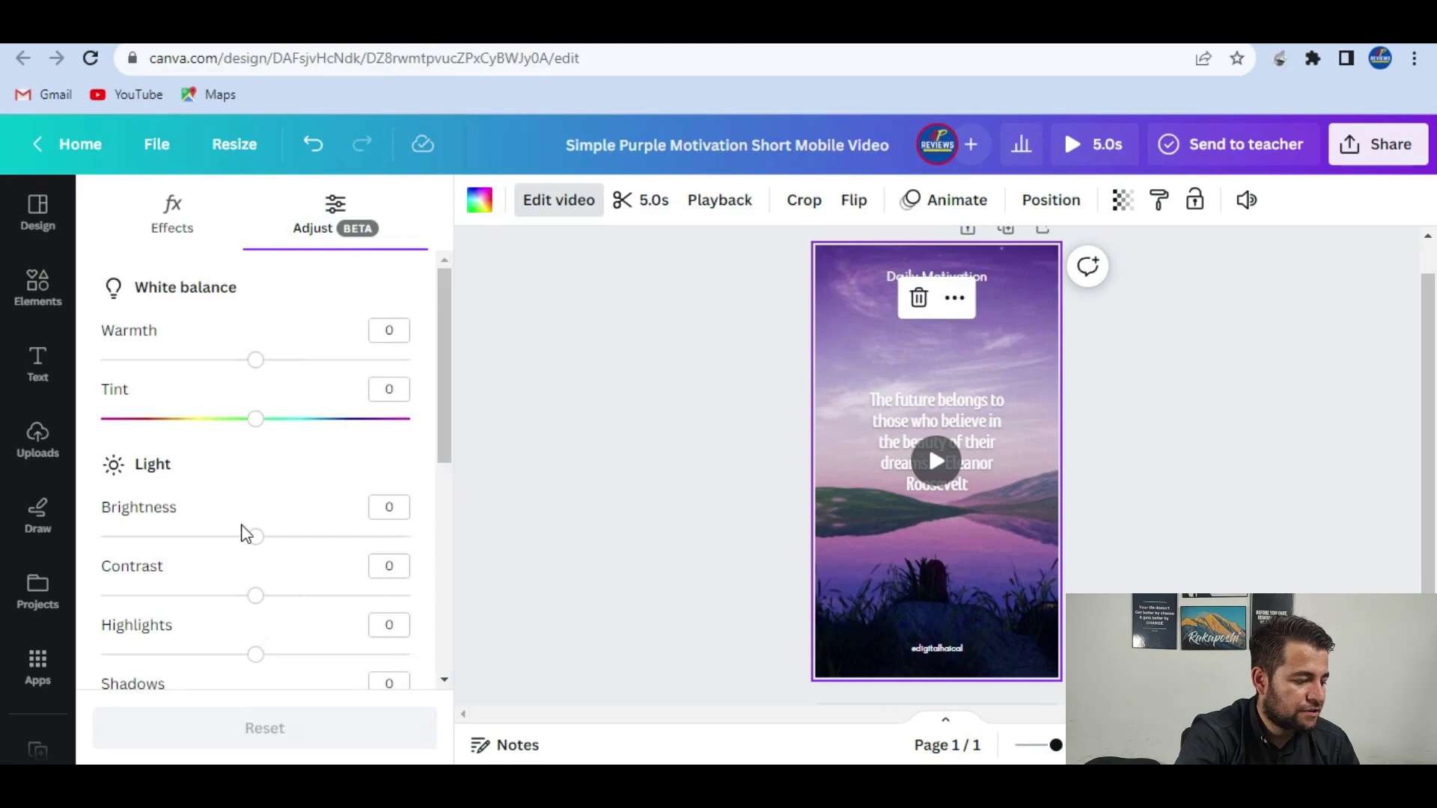
scroll(268, 629, "down", 1)
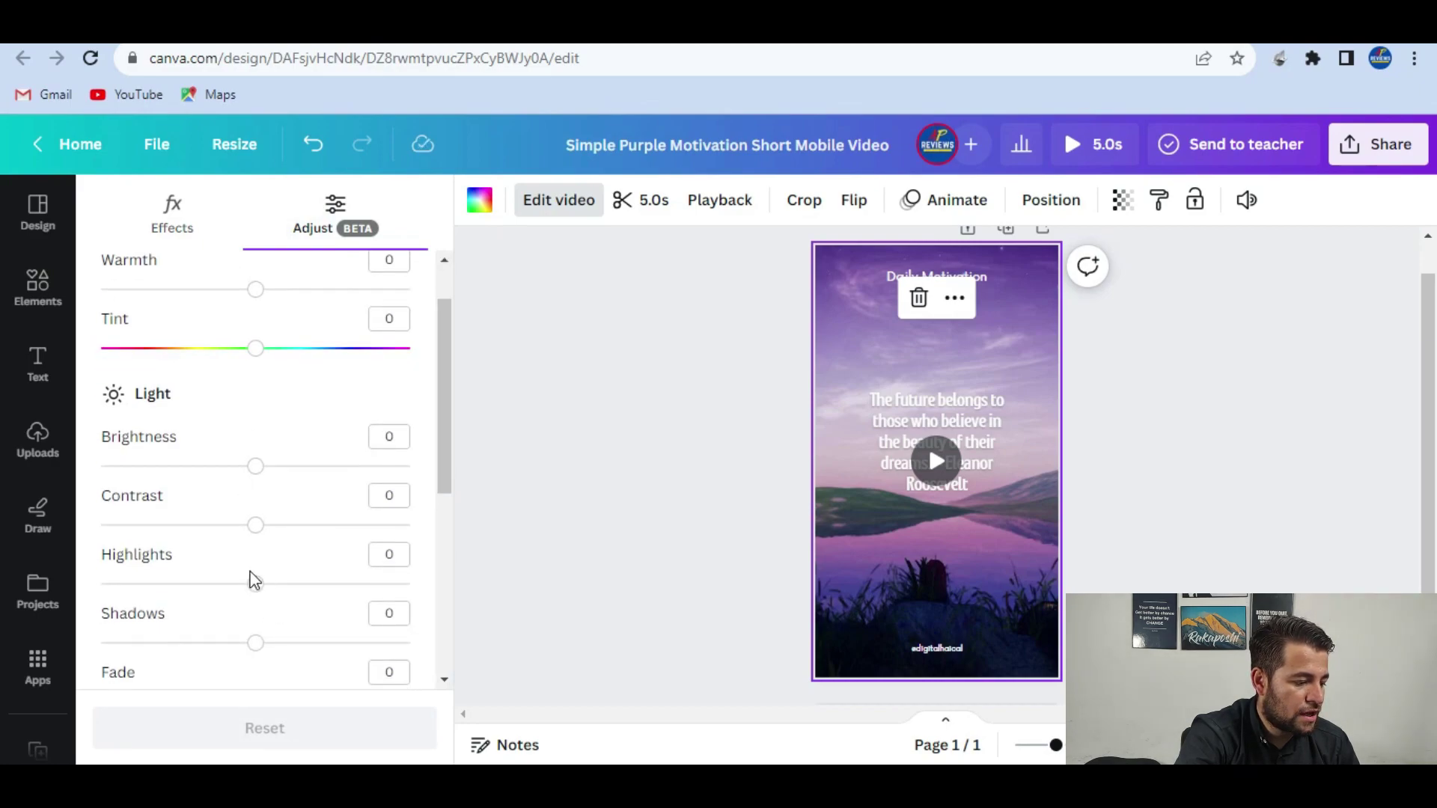
left_click_drag(256, 466, 198, 477)
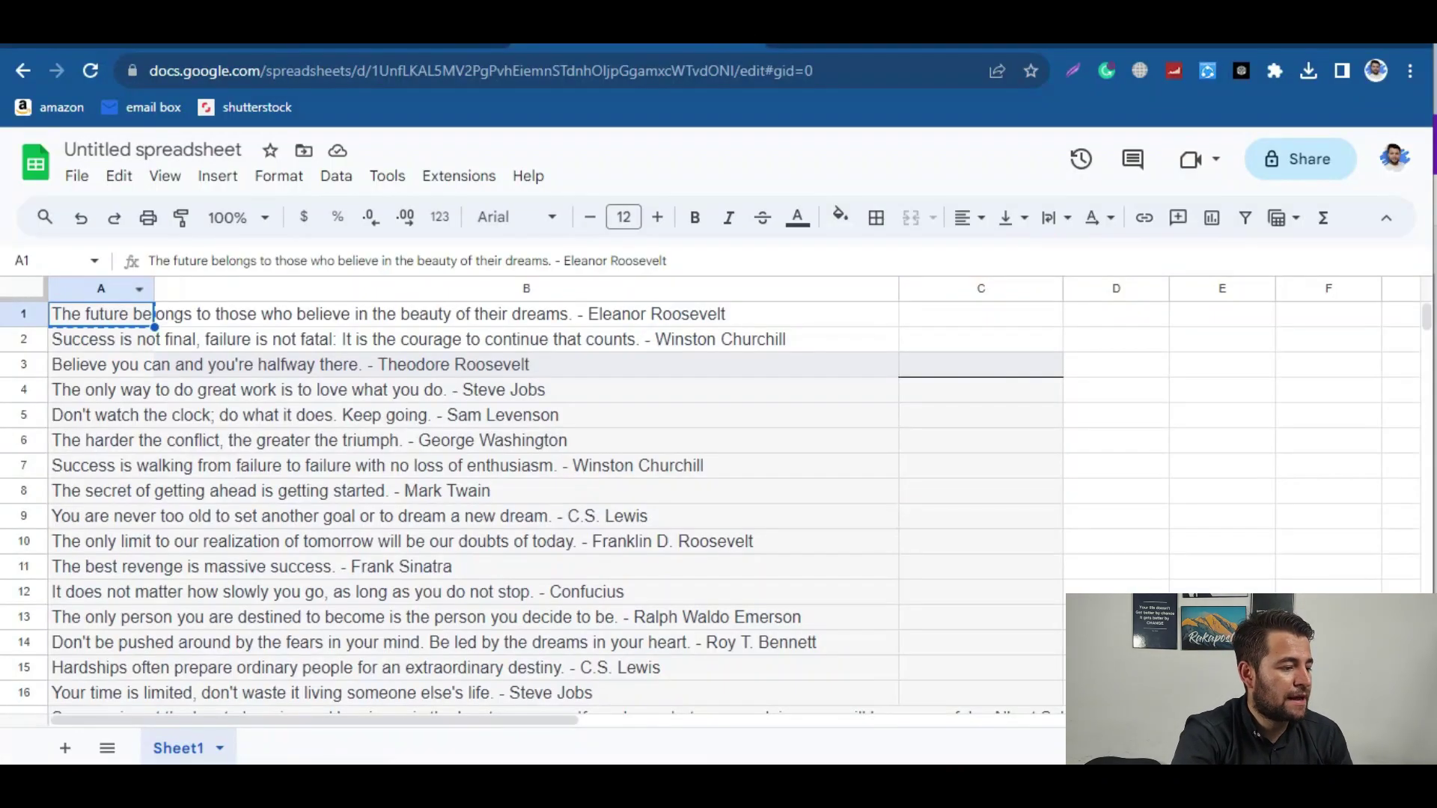
Switch to the Google Sheets quote list and download the sheet as a CSV file
left_click(77, 176)
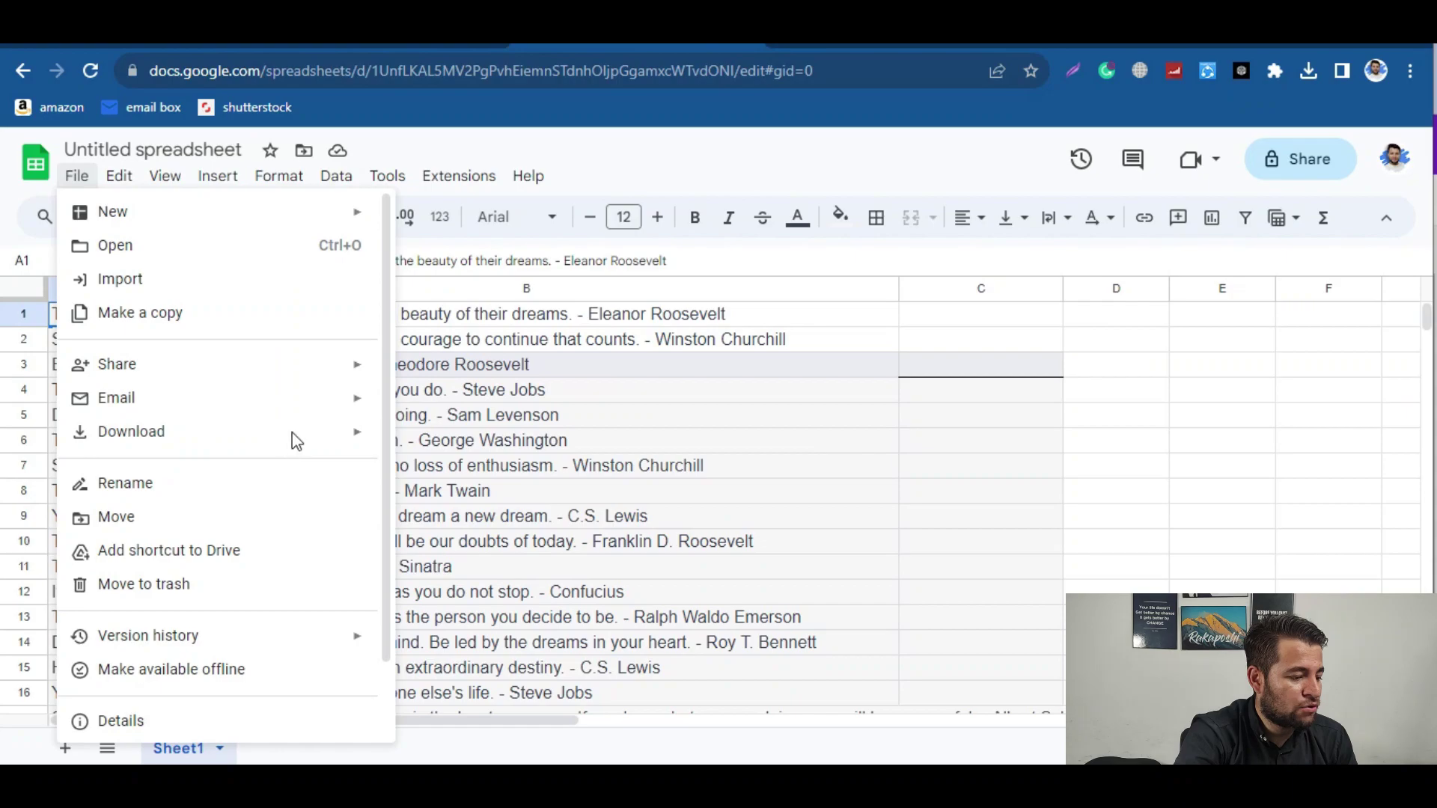
left_click(292, 431)
left_click(492, 574)
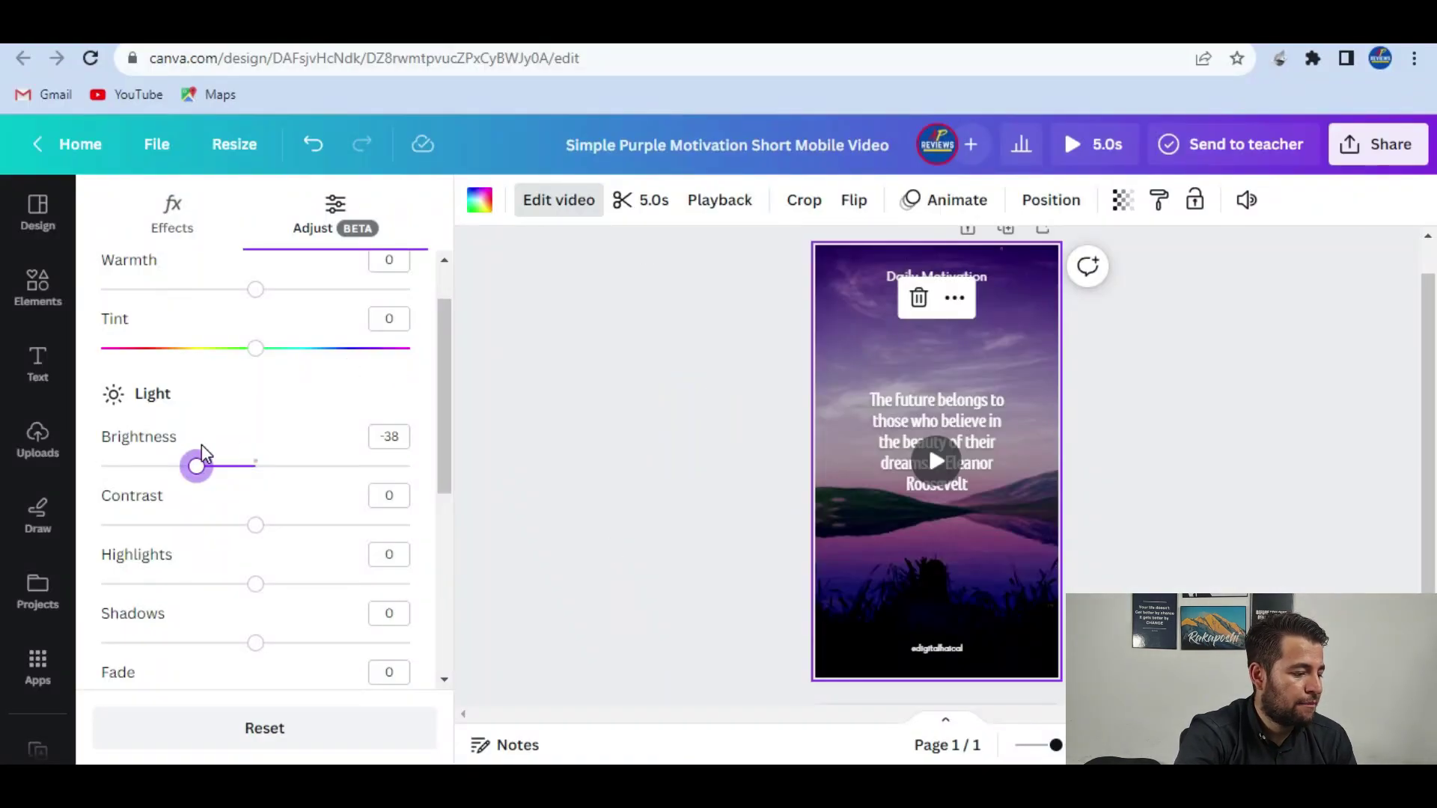
Switch back to Canva, open the Bulk create app and upload "Untitled spreadsheet - Sheet1 (3).csv" as its data
left_click(36, 664)
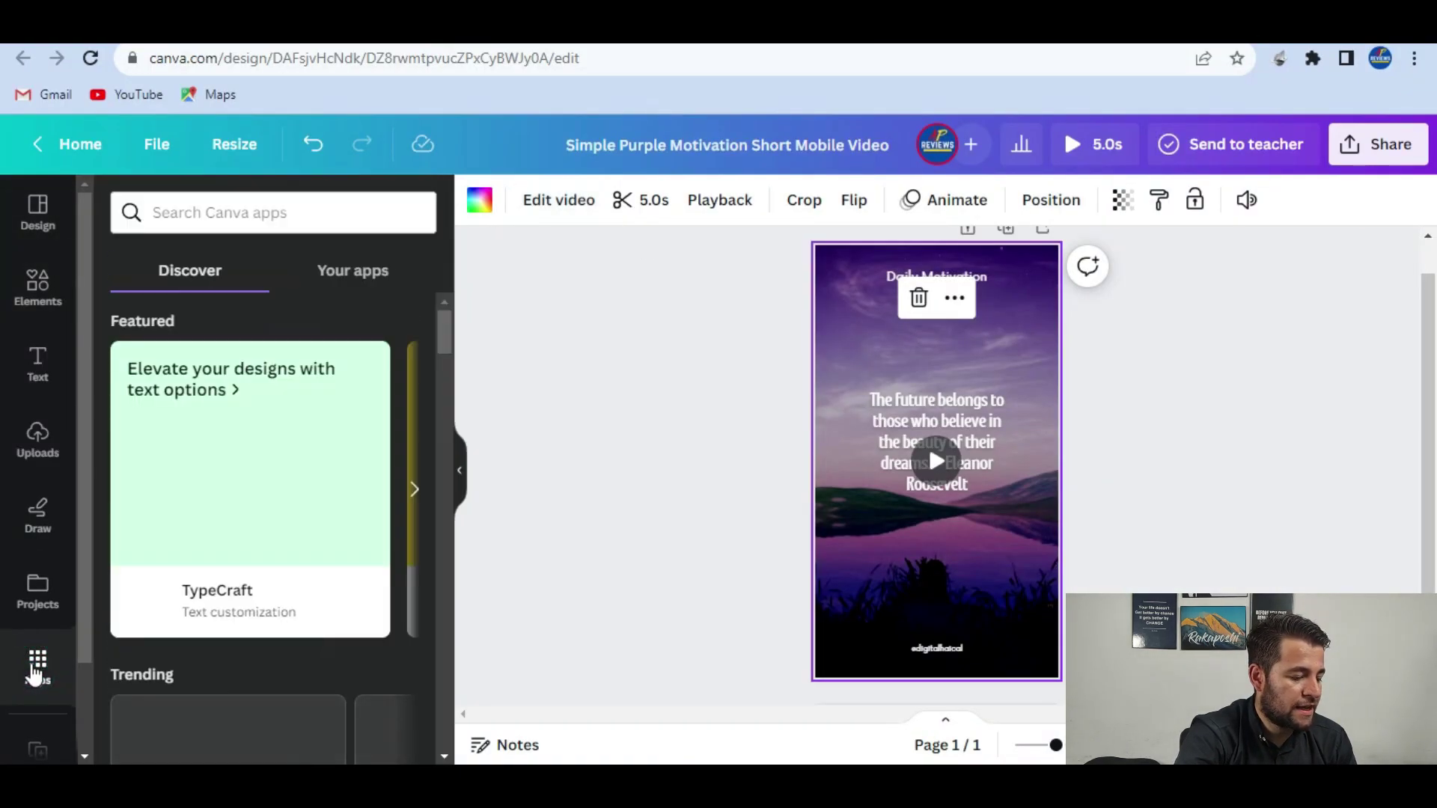
scroll(312, 656, "down", 3)
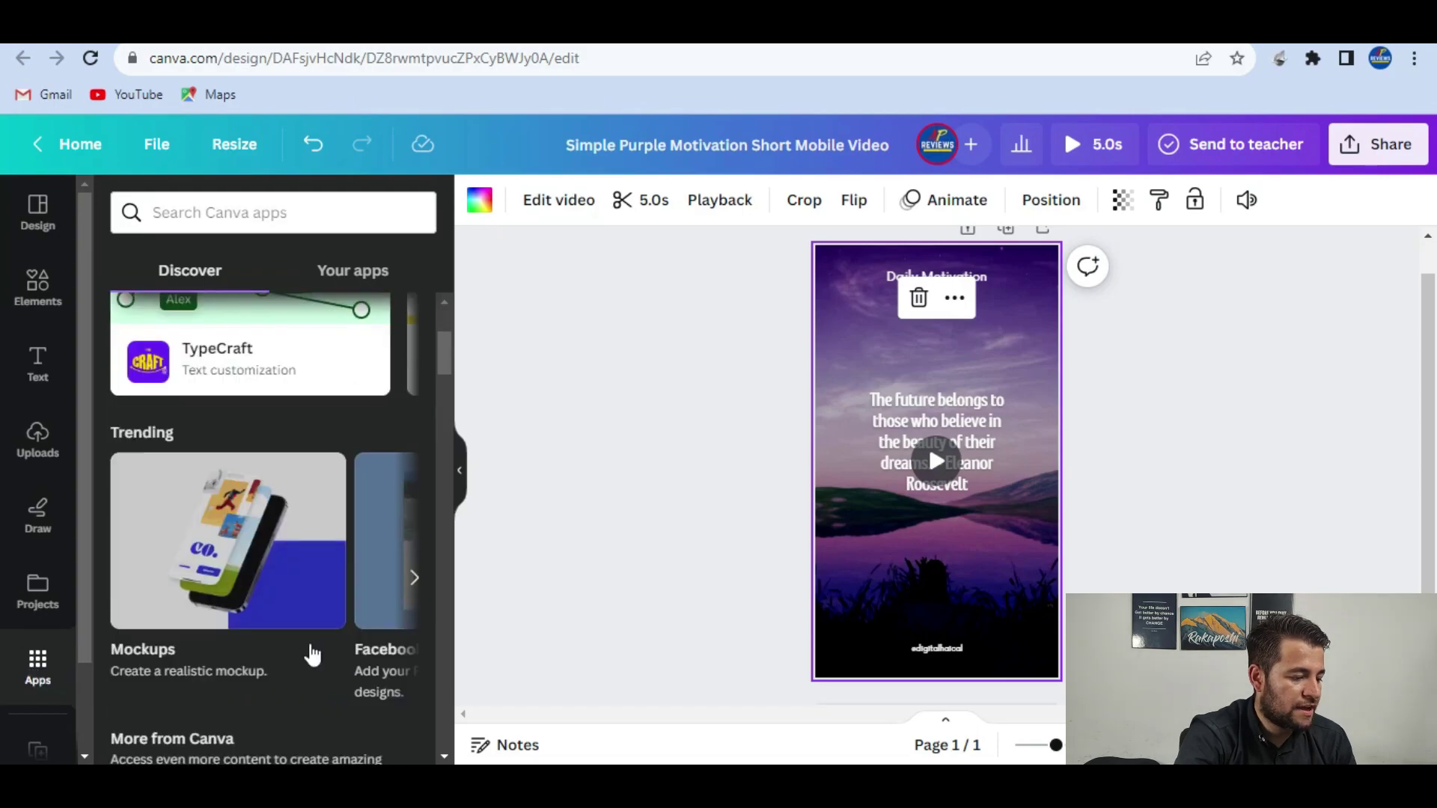
scroll(312, 656, "down", 4)
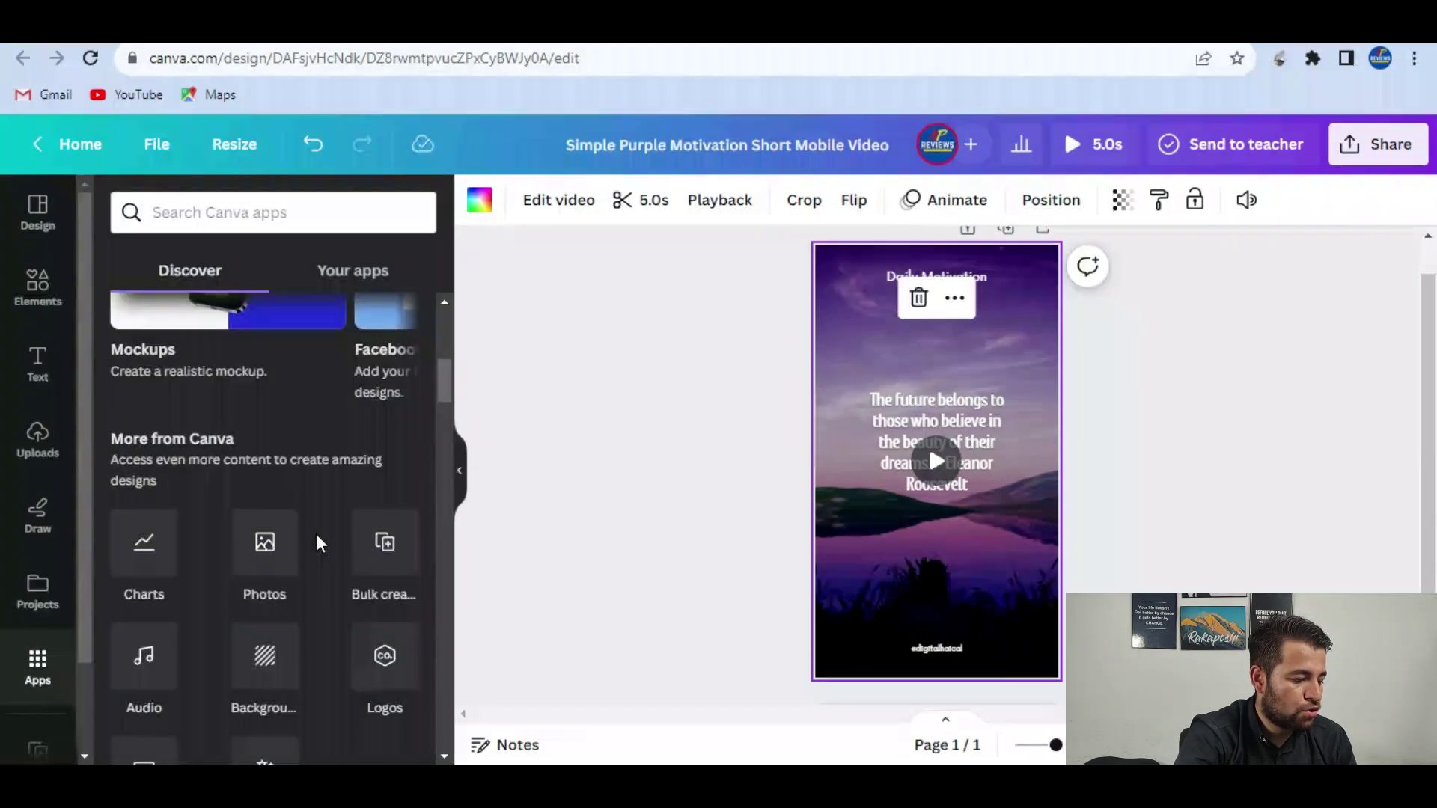
left_click(382, 557)
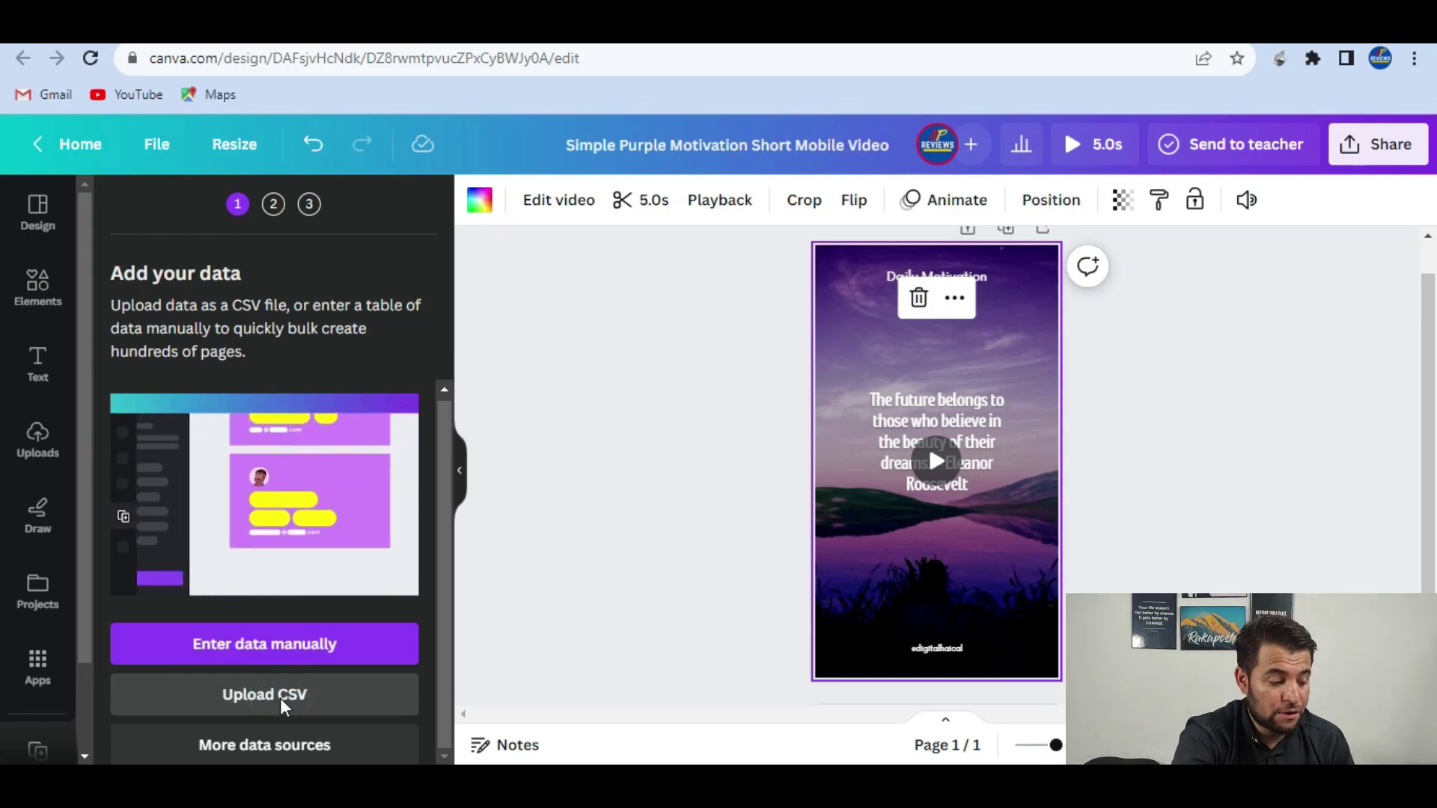
left_click(281, 704)
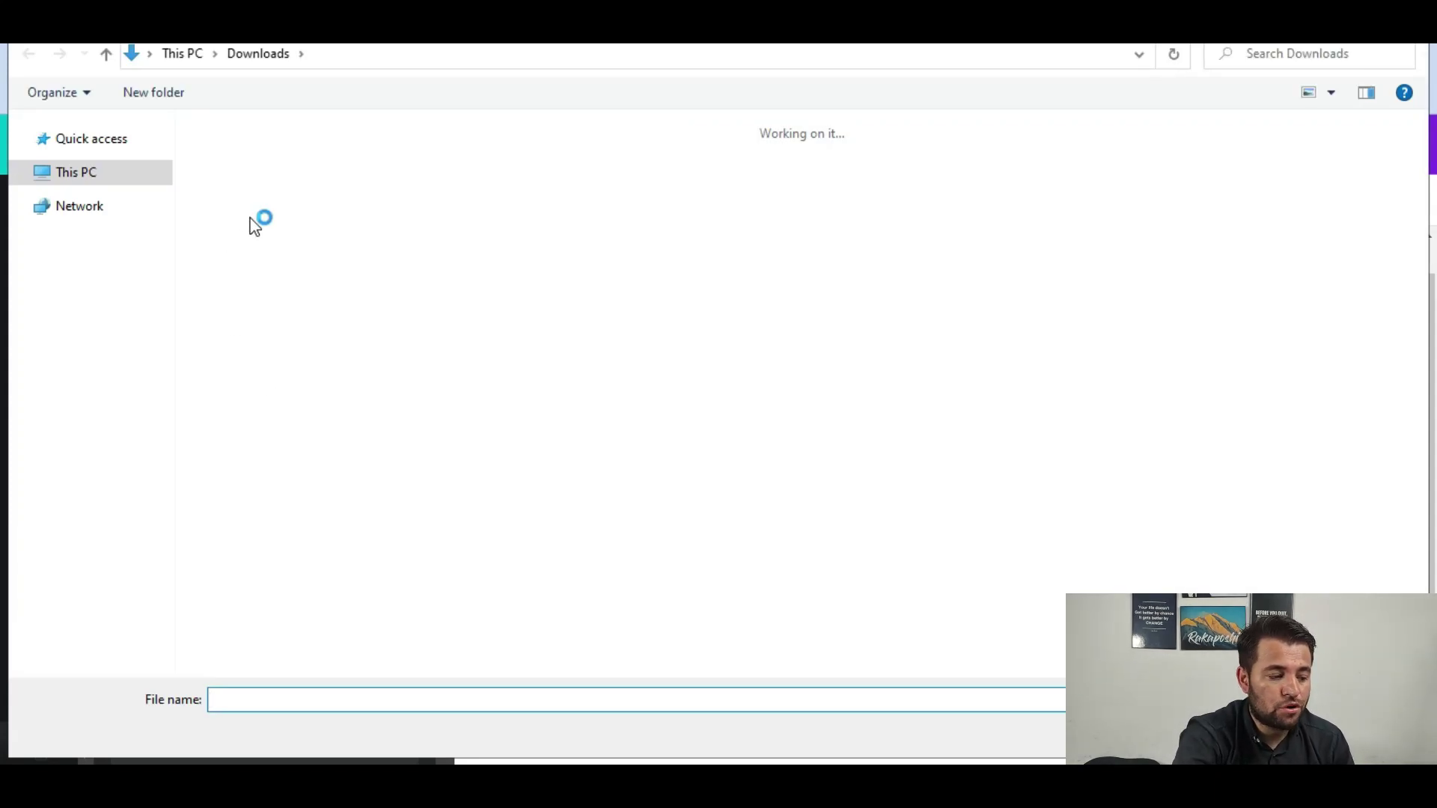
left_click(264, 199)
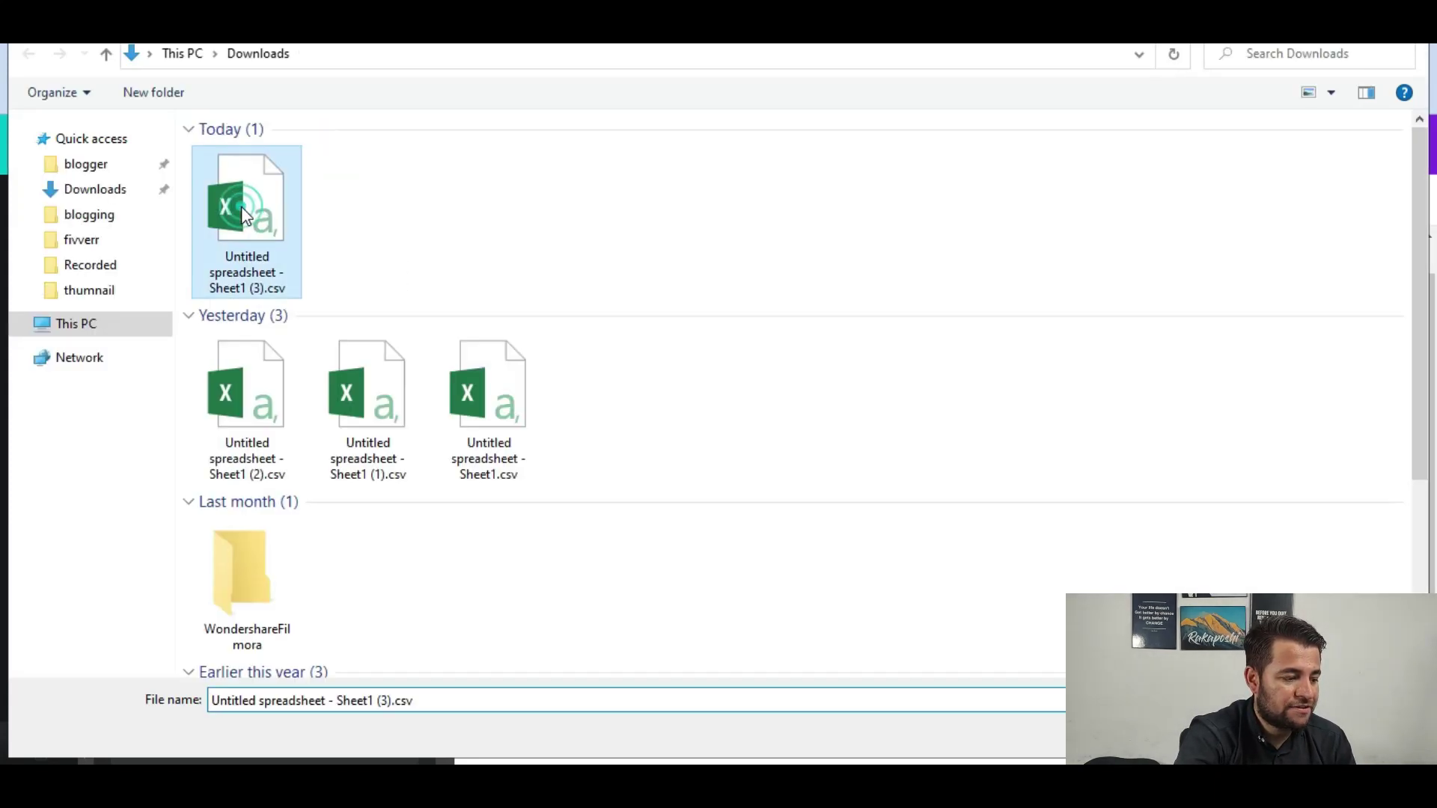
double_click(263, 199)
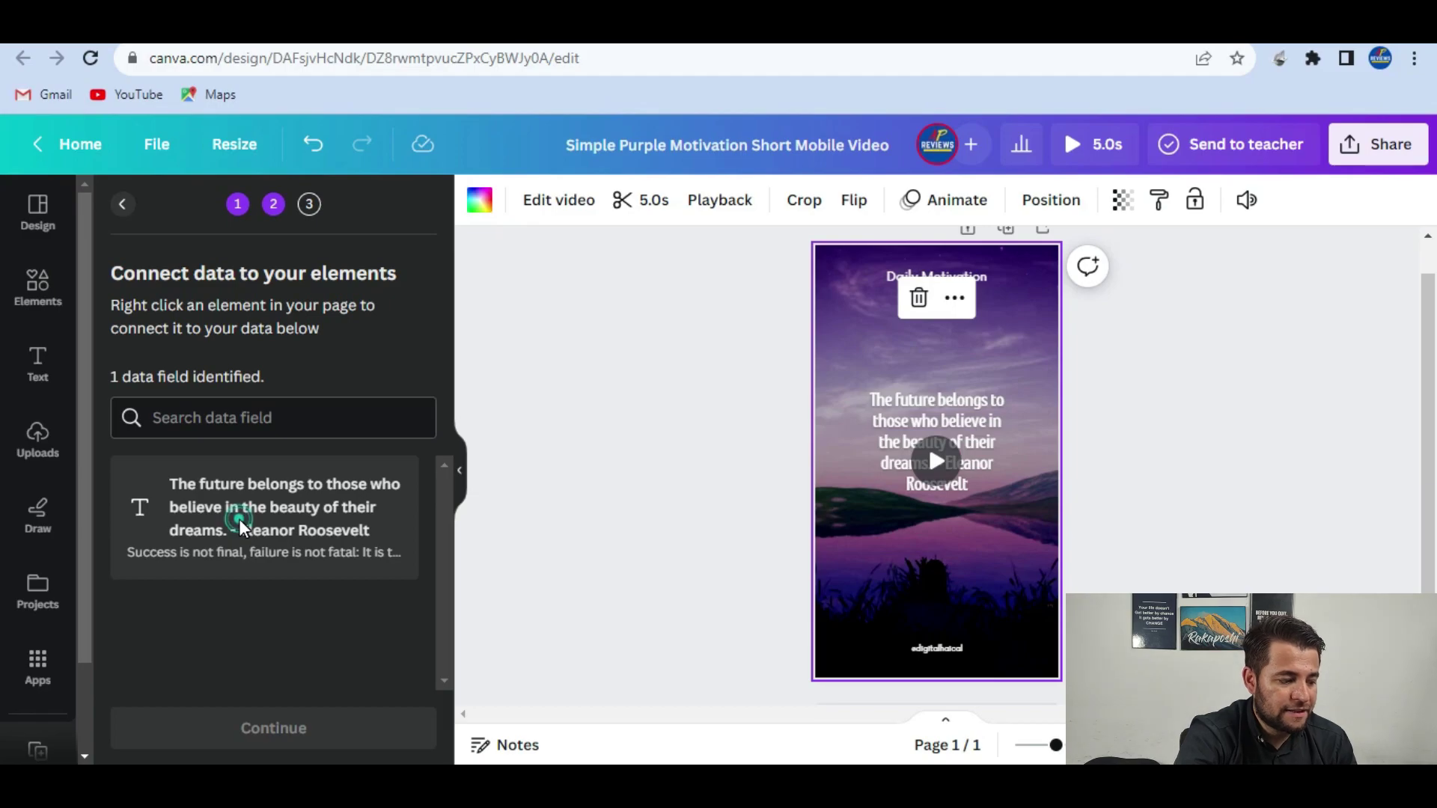
Connect the quote text box in the design to the data field from the uploaded CSV
left_click(982, 421)
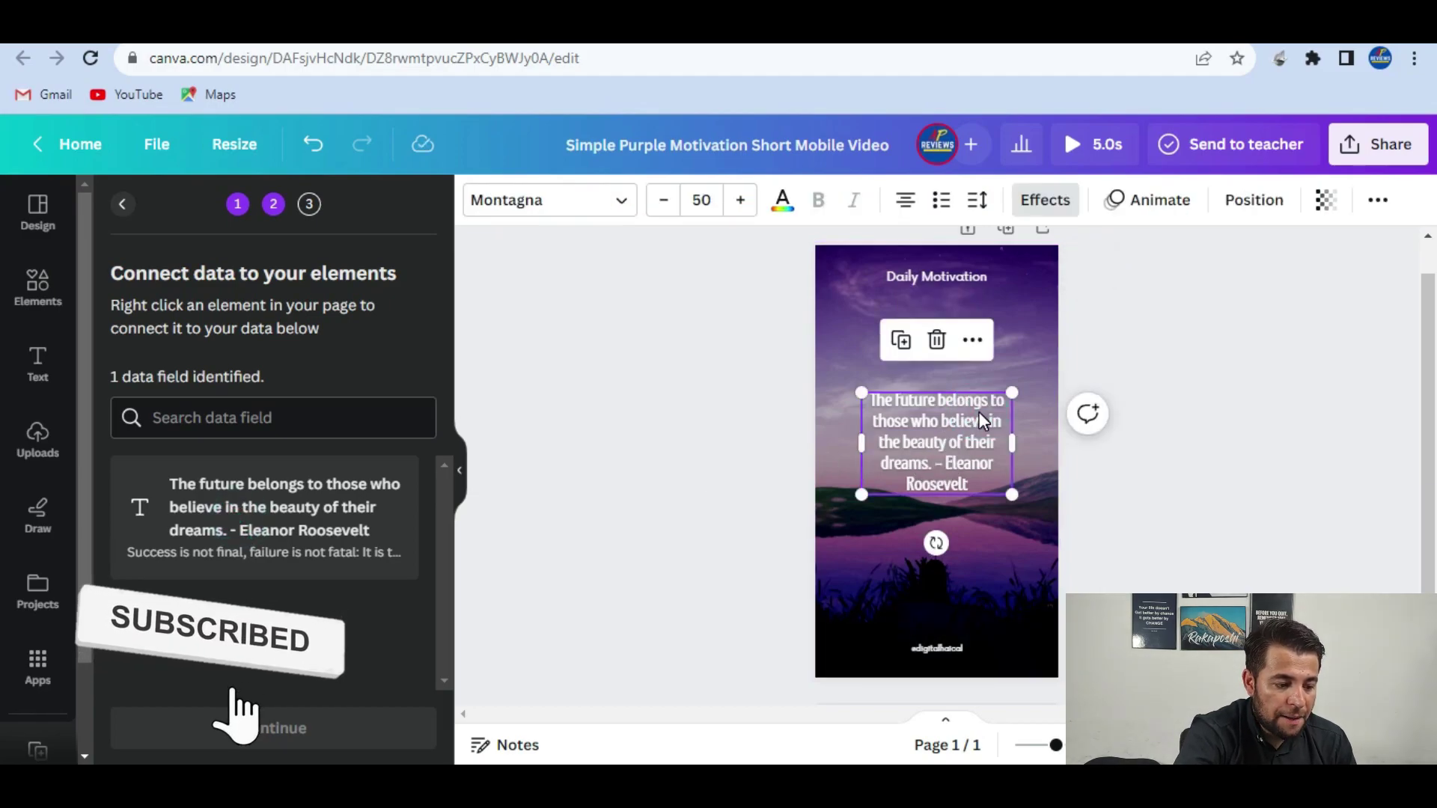
right_click(981, 422)
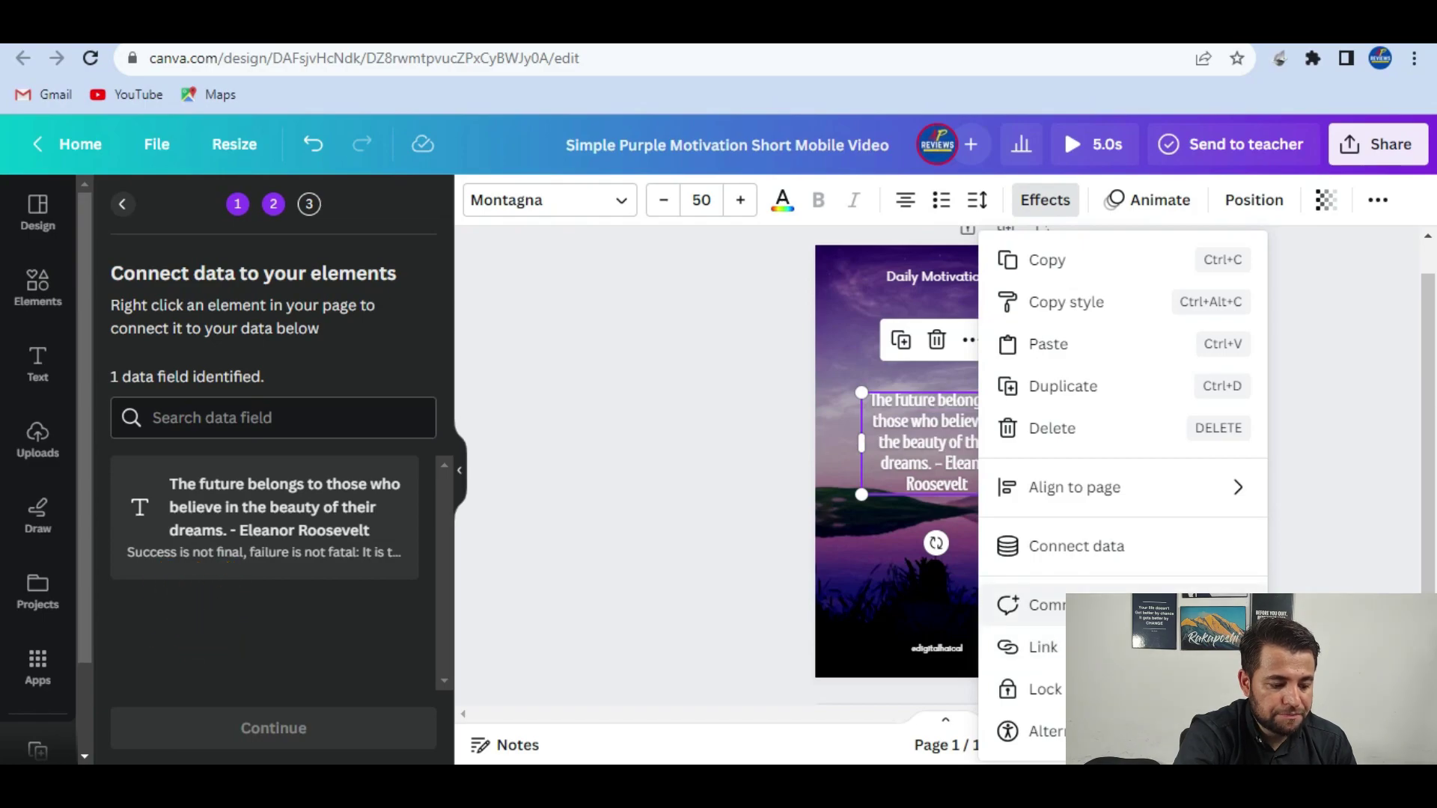
left_click(1085, 560)
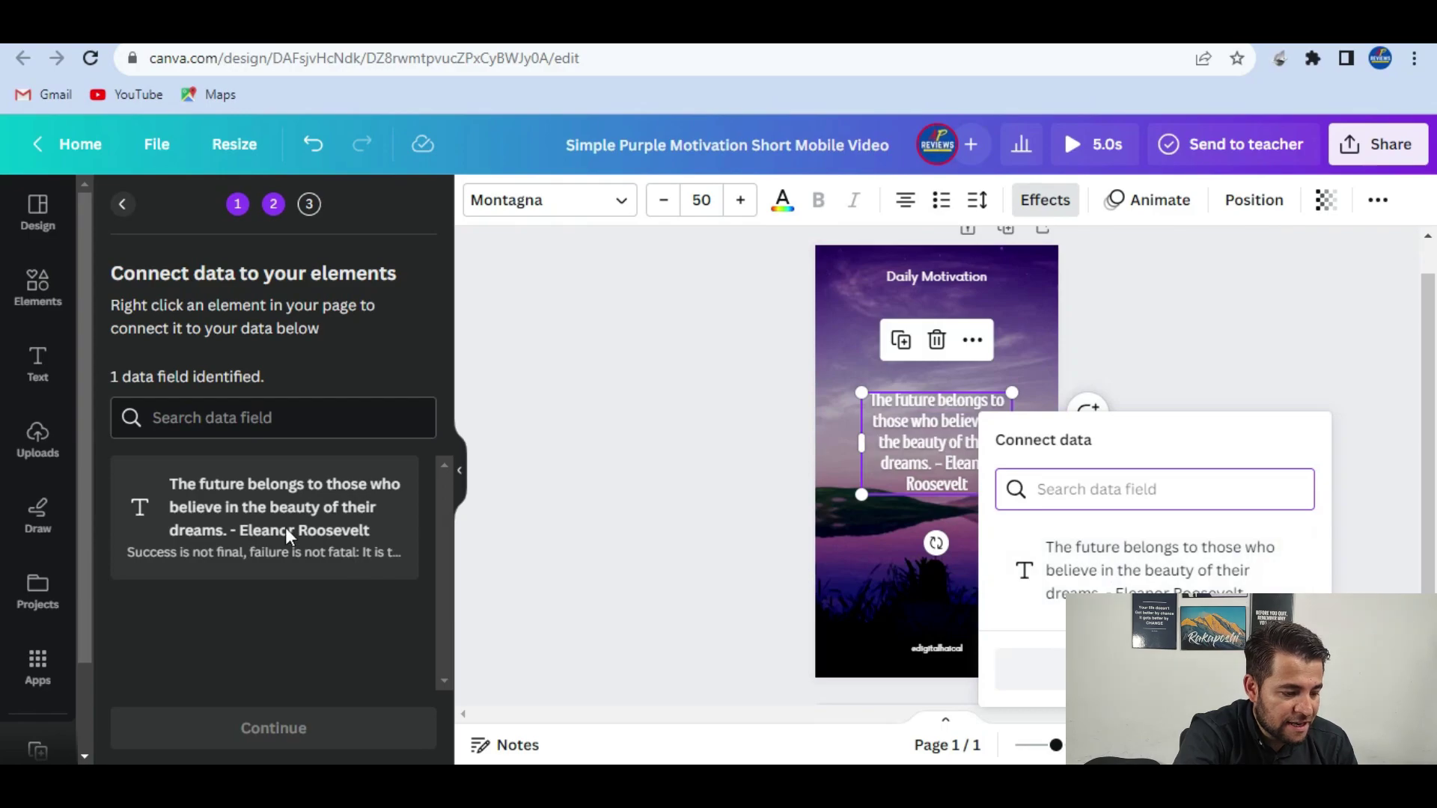
left_click(1135, 576)
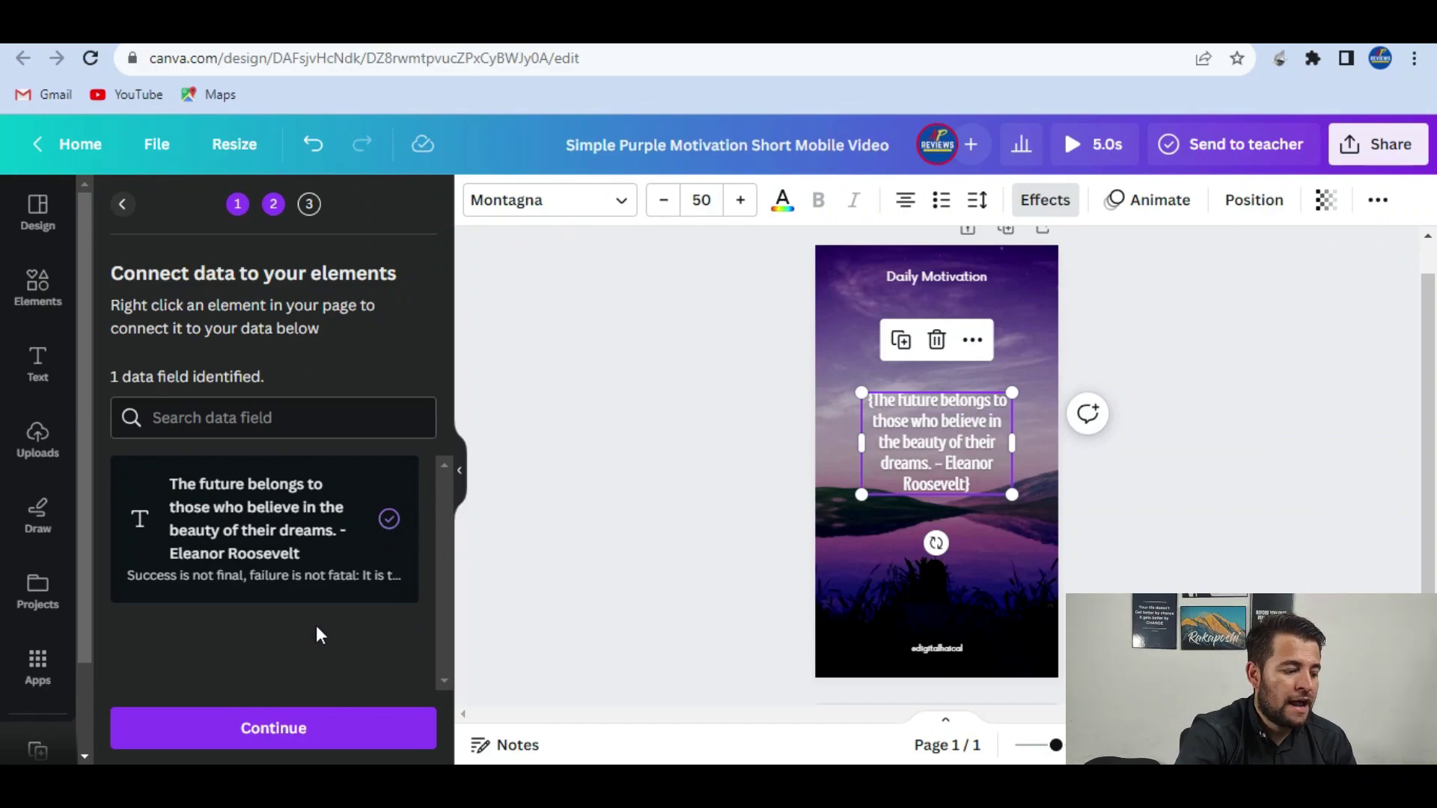
Proceed to applying the data, review the selected quotes and generate pages for all 19 of them
left_click(283, 727)
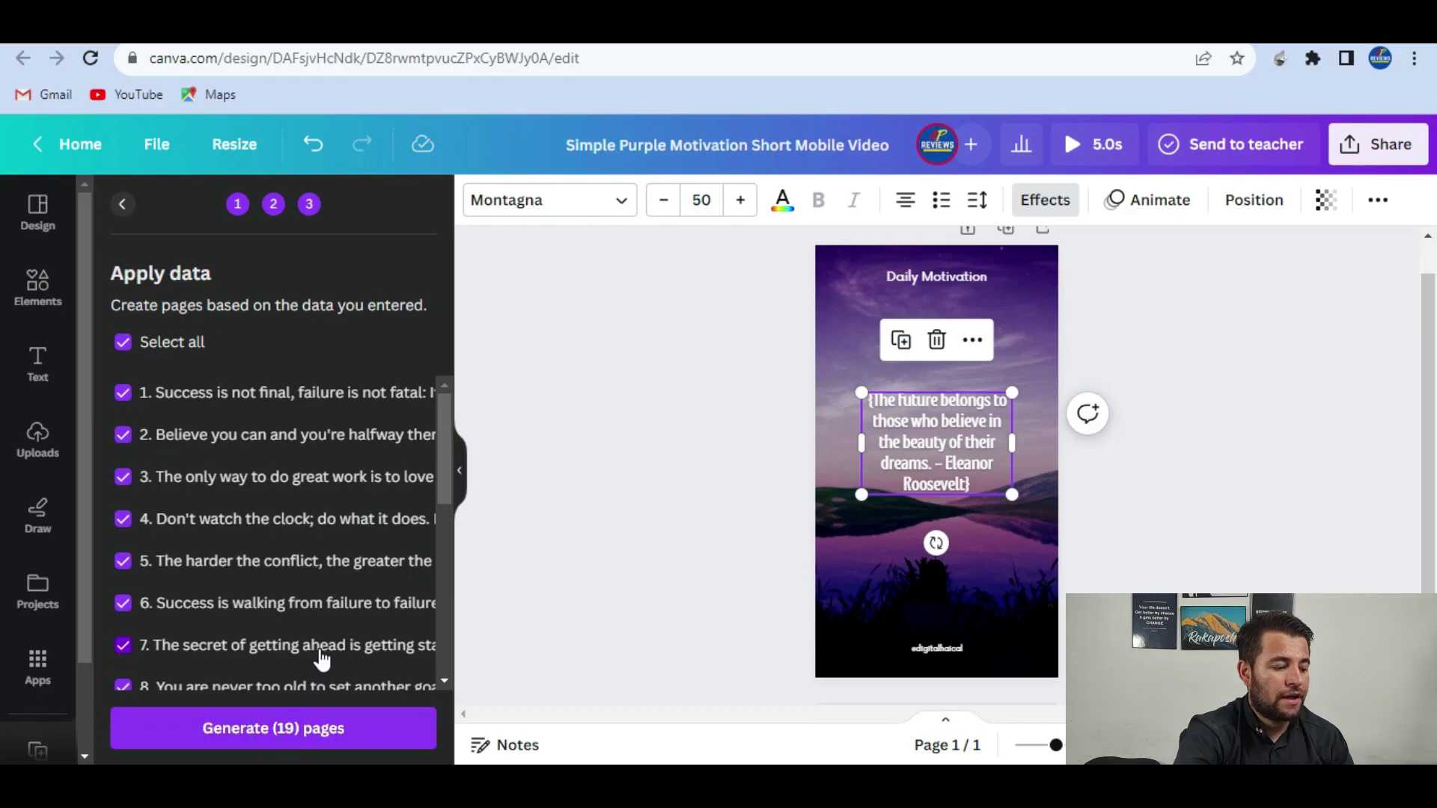
scroll(226, 522, "down", 3)
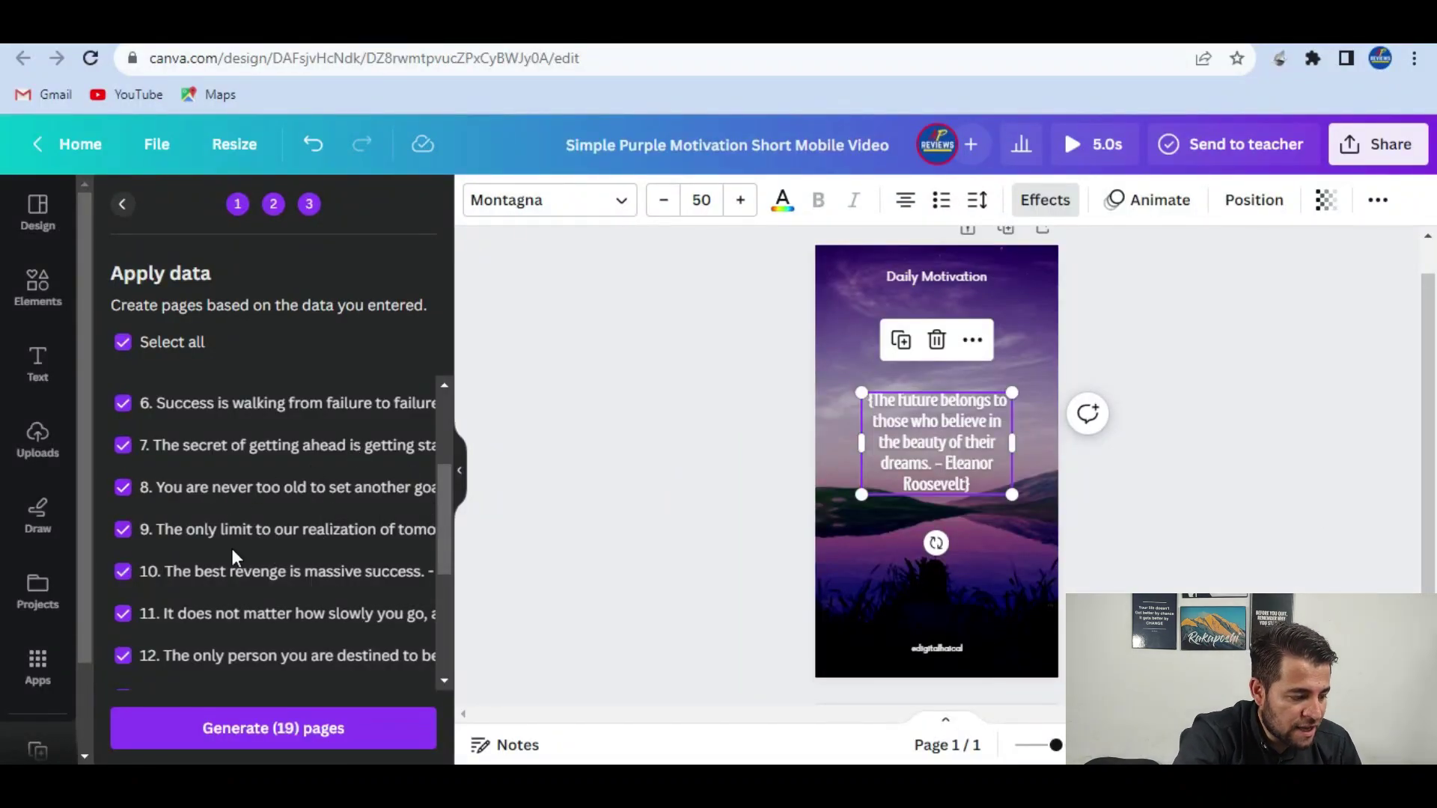
scroll(232, 554, "down", 3)
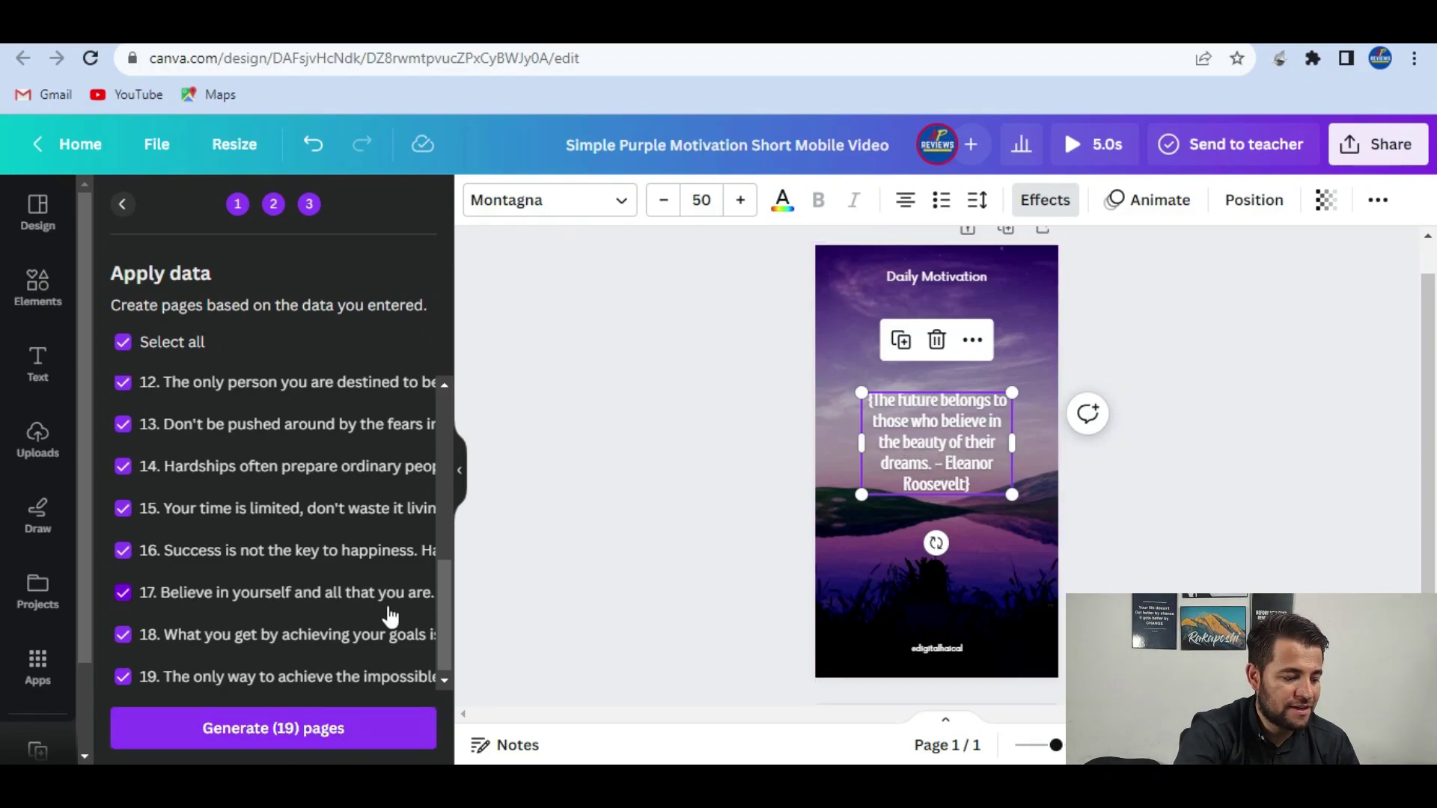
left_click(309, 737)
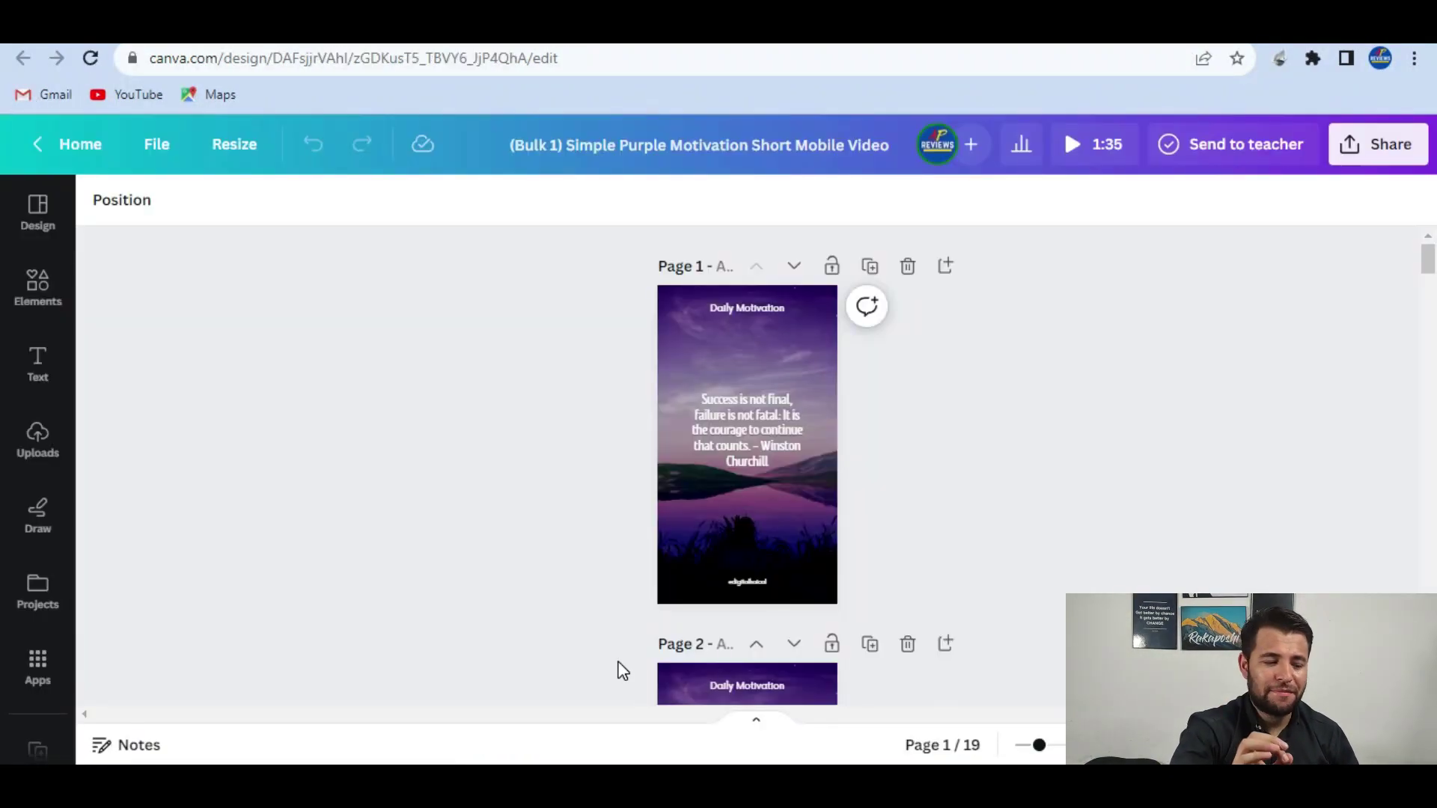
Look through the generated pages to check the quote and layout on each one
scroll(674, 599, "down", 8)
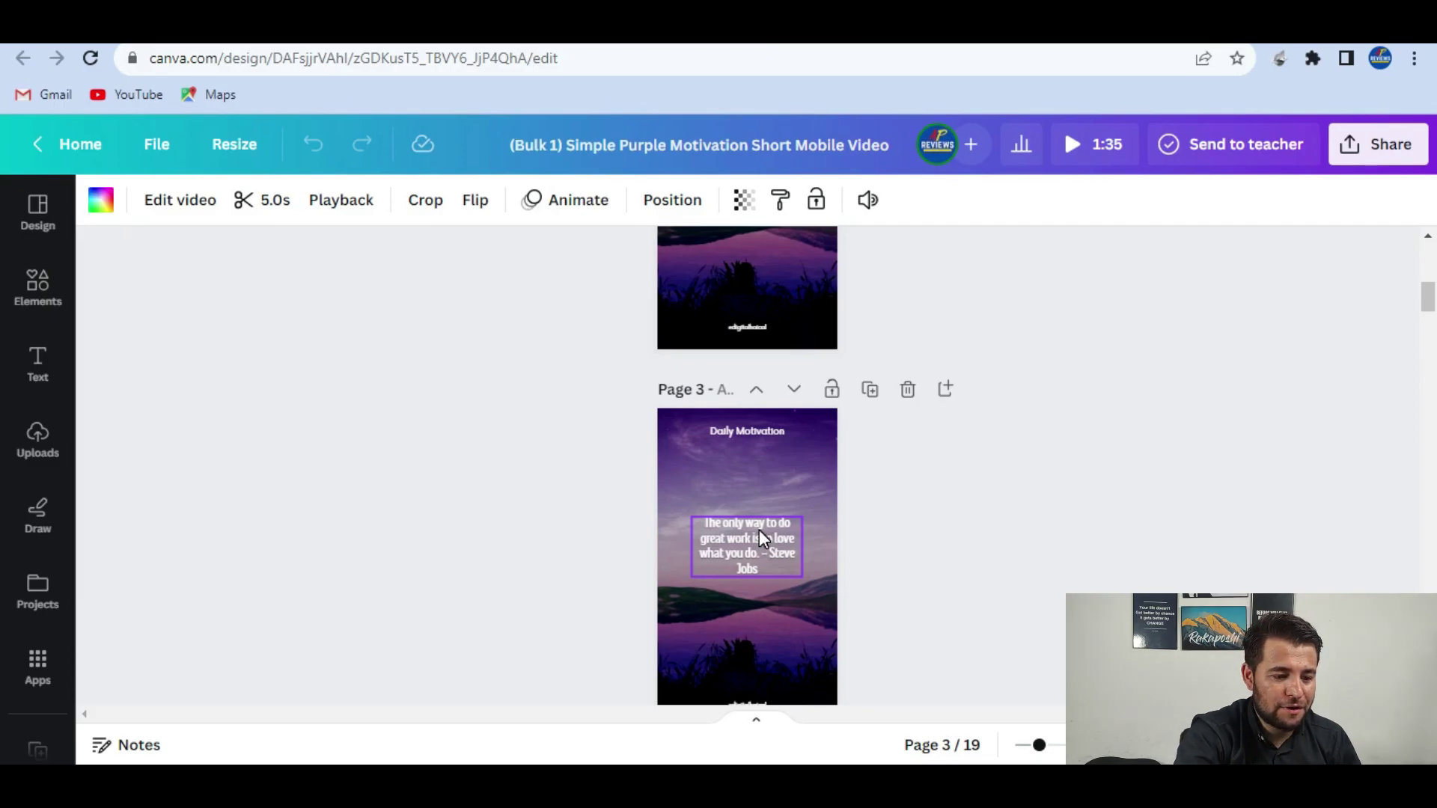
scroll(759, 530, "down", 8)
scroll(943, 500, "up", 5)
scroll(943, 500, "down", 10)
scroll(945, 508, "up", 10)
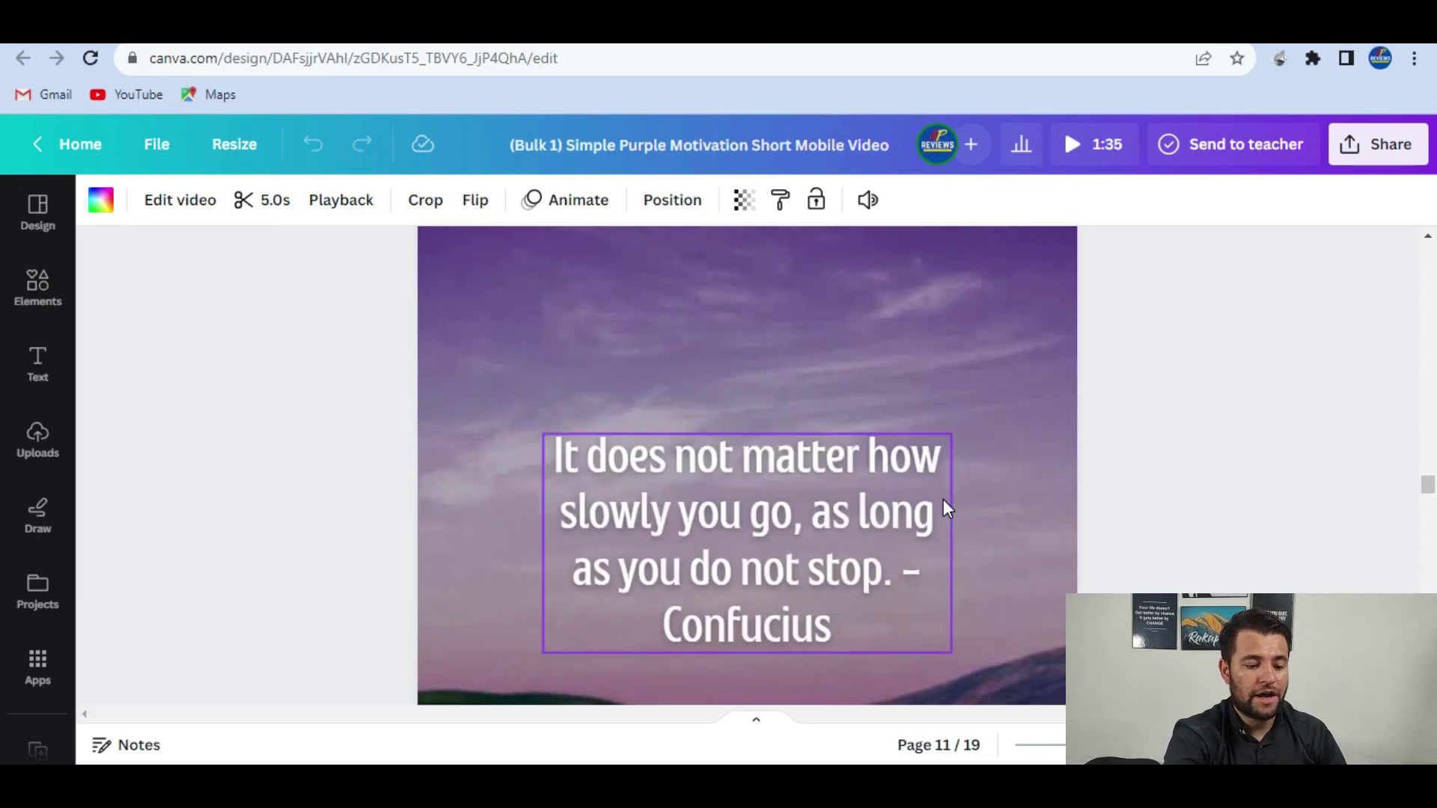
scroll(943, 500, "up", 10)
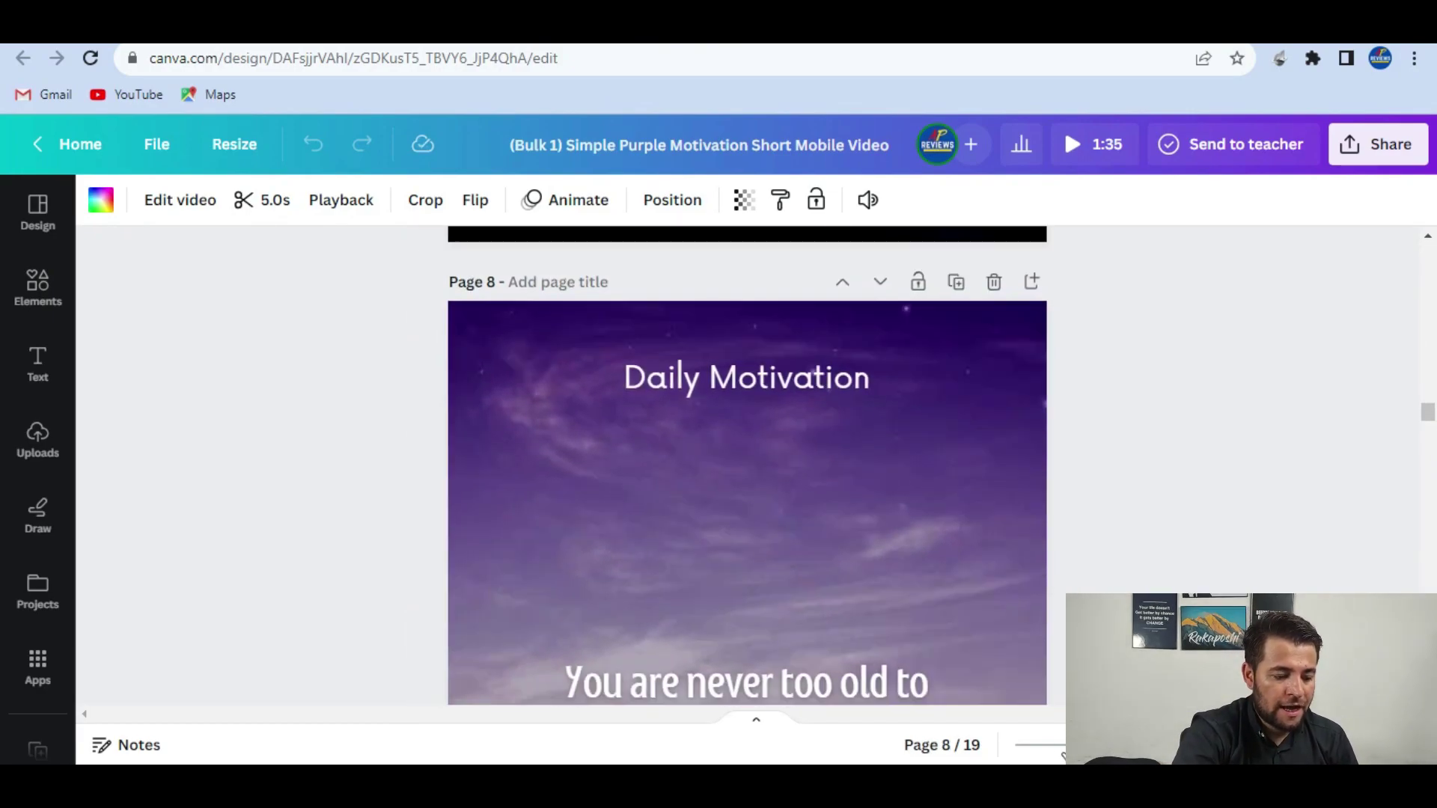
left_click(1040, 745)
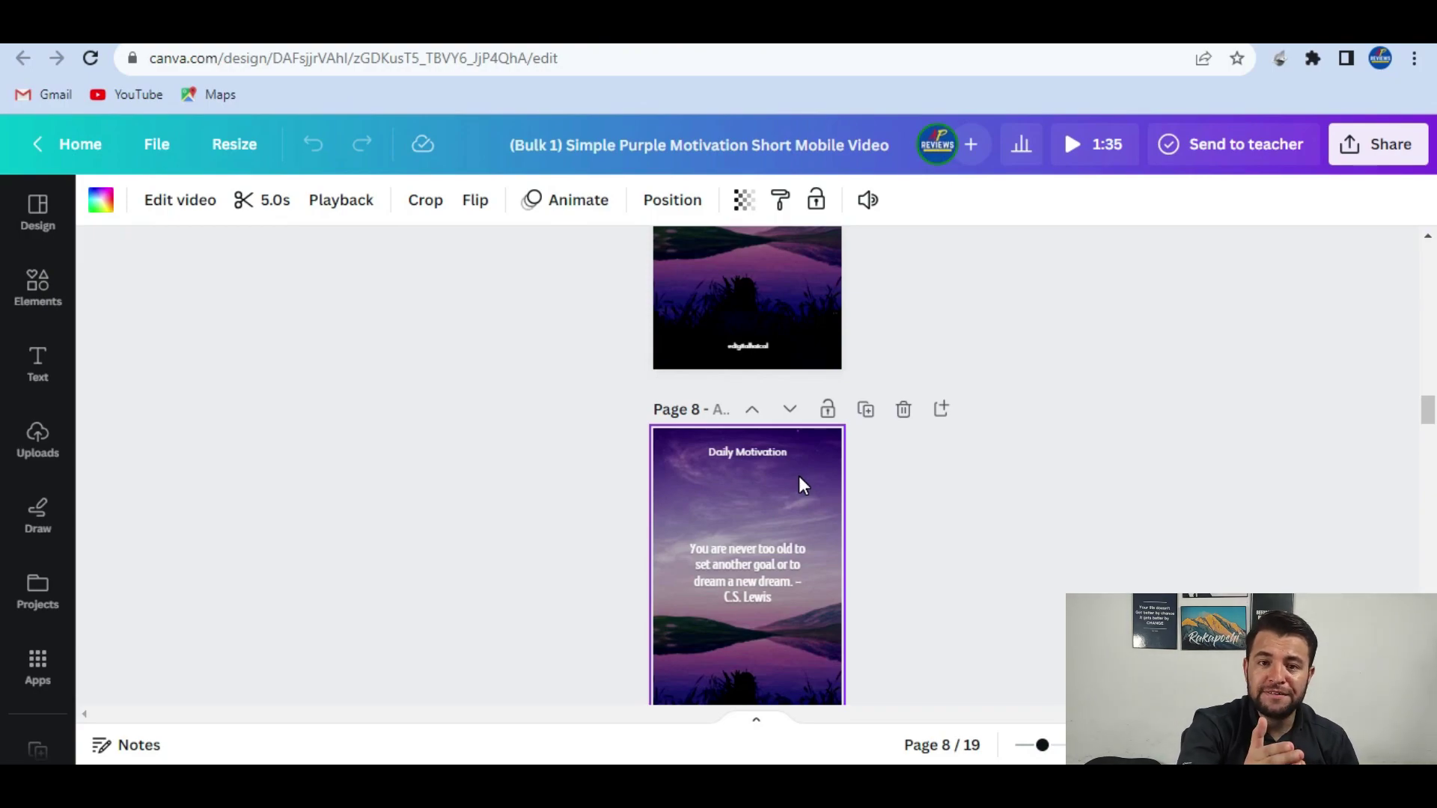
scroll(798, 476, "down", 6)
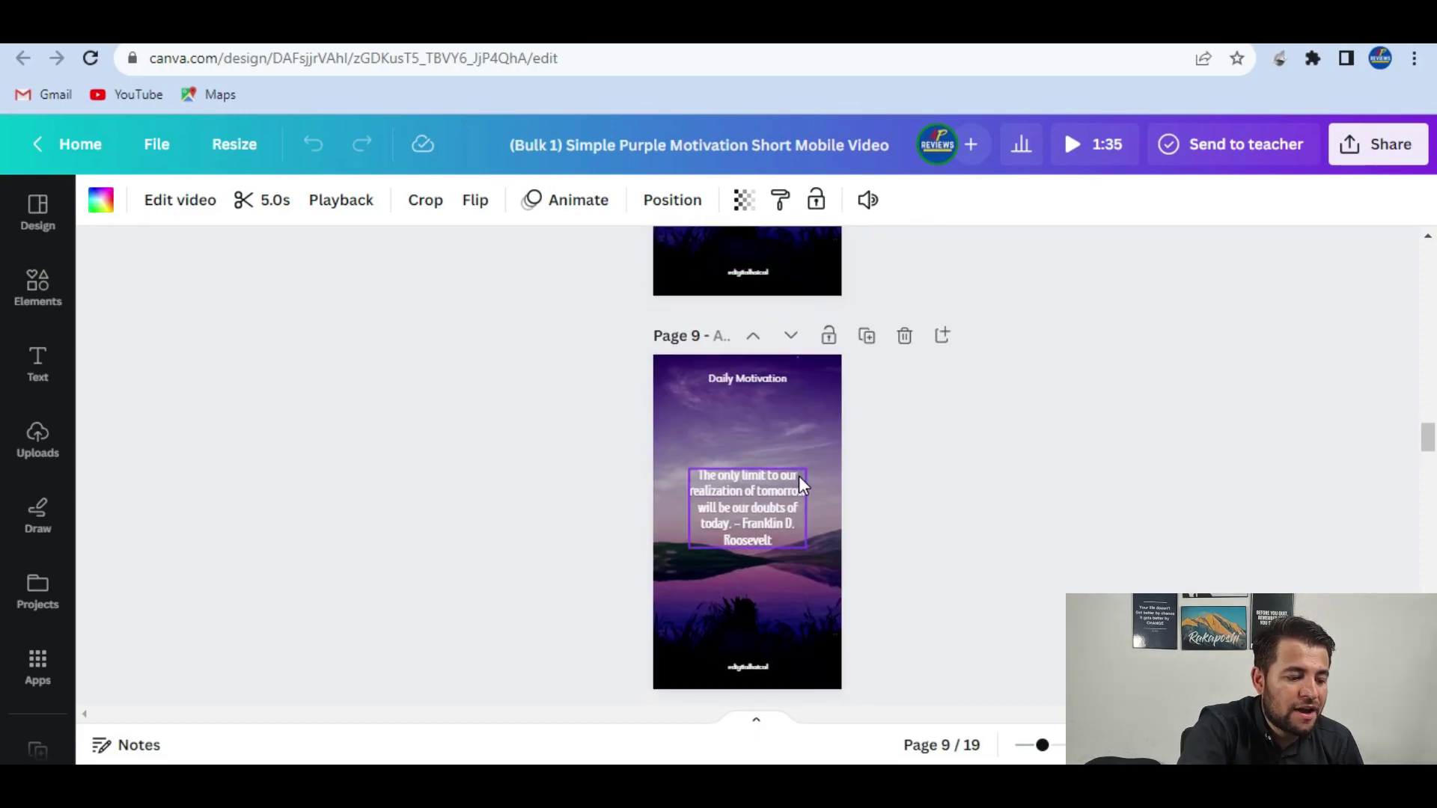
Select the background video on page 9 and search the video library for "motivational videos"
left_click(815, 420)
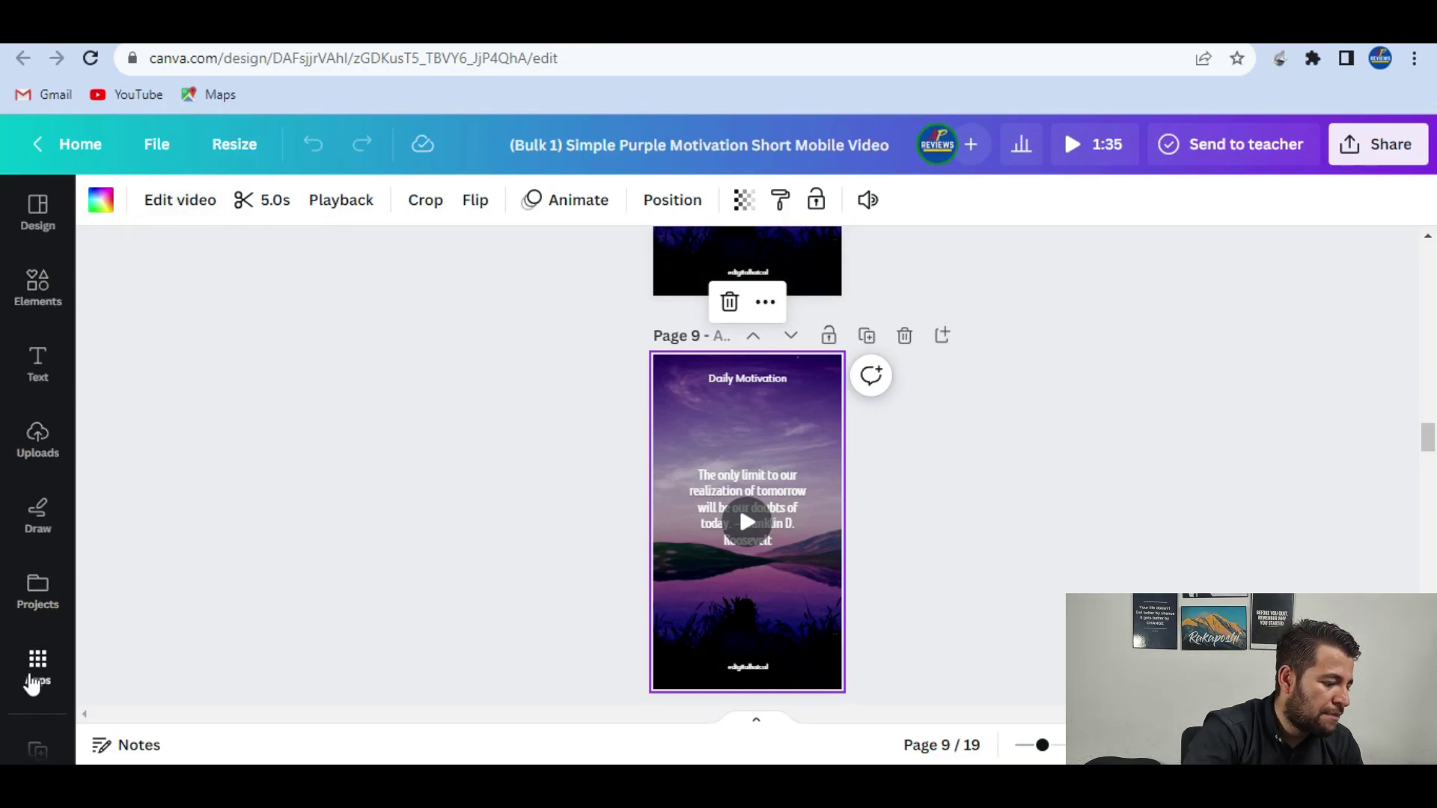
left_click(37, 751)
left_click(264, 201)
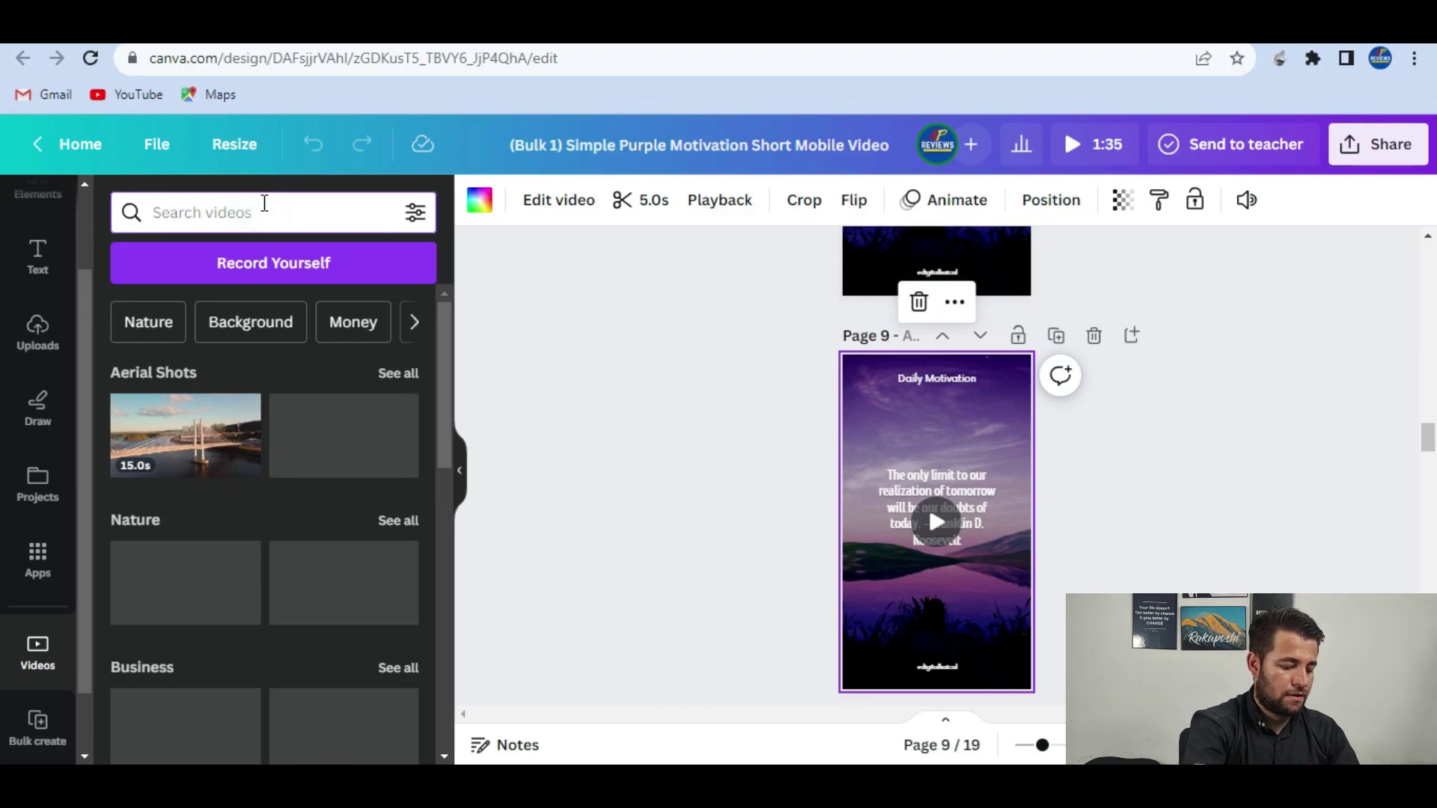
type("motivational vid")
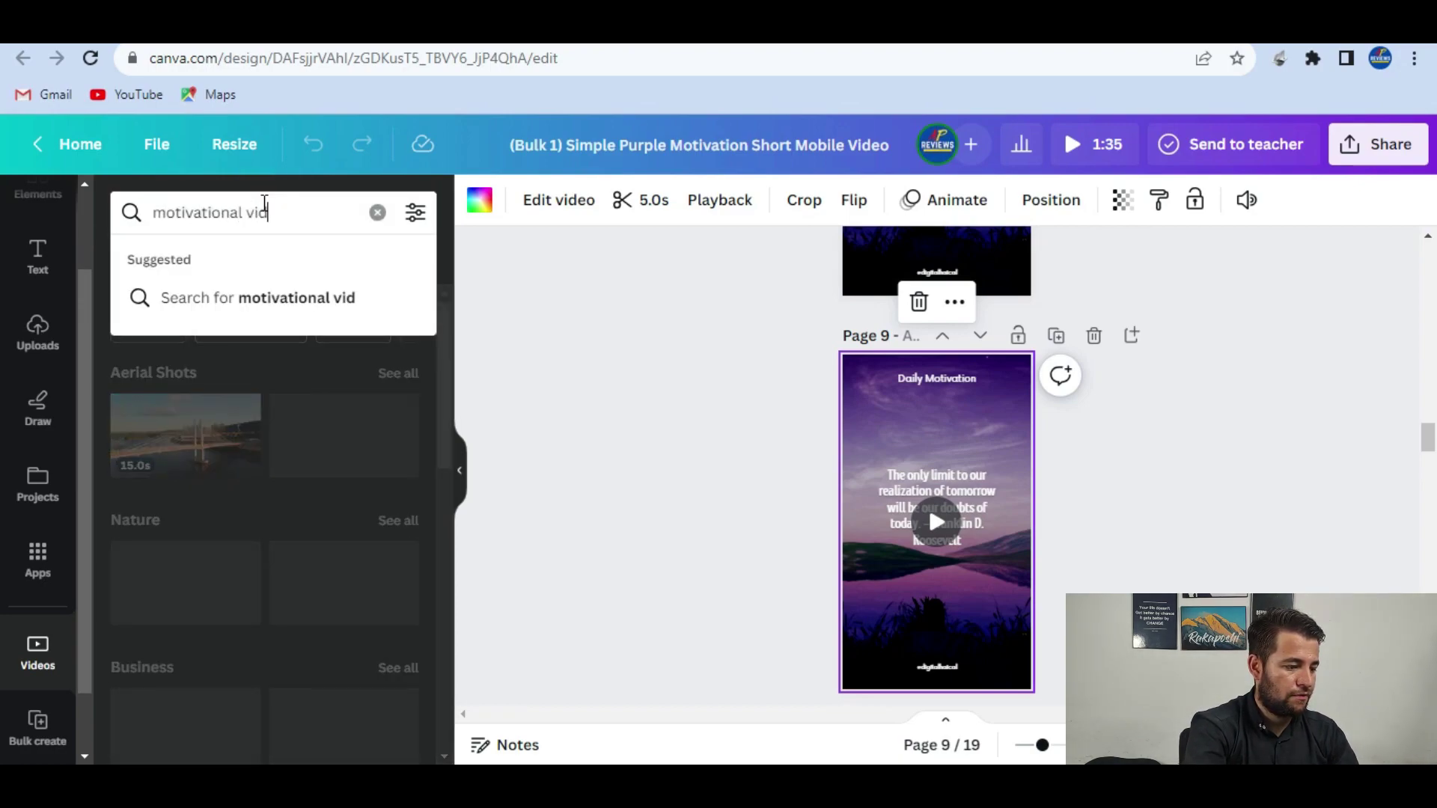
type("eos")
key("Return")
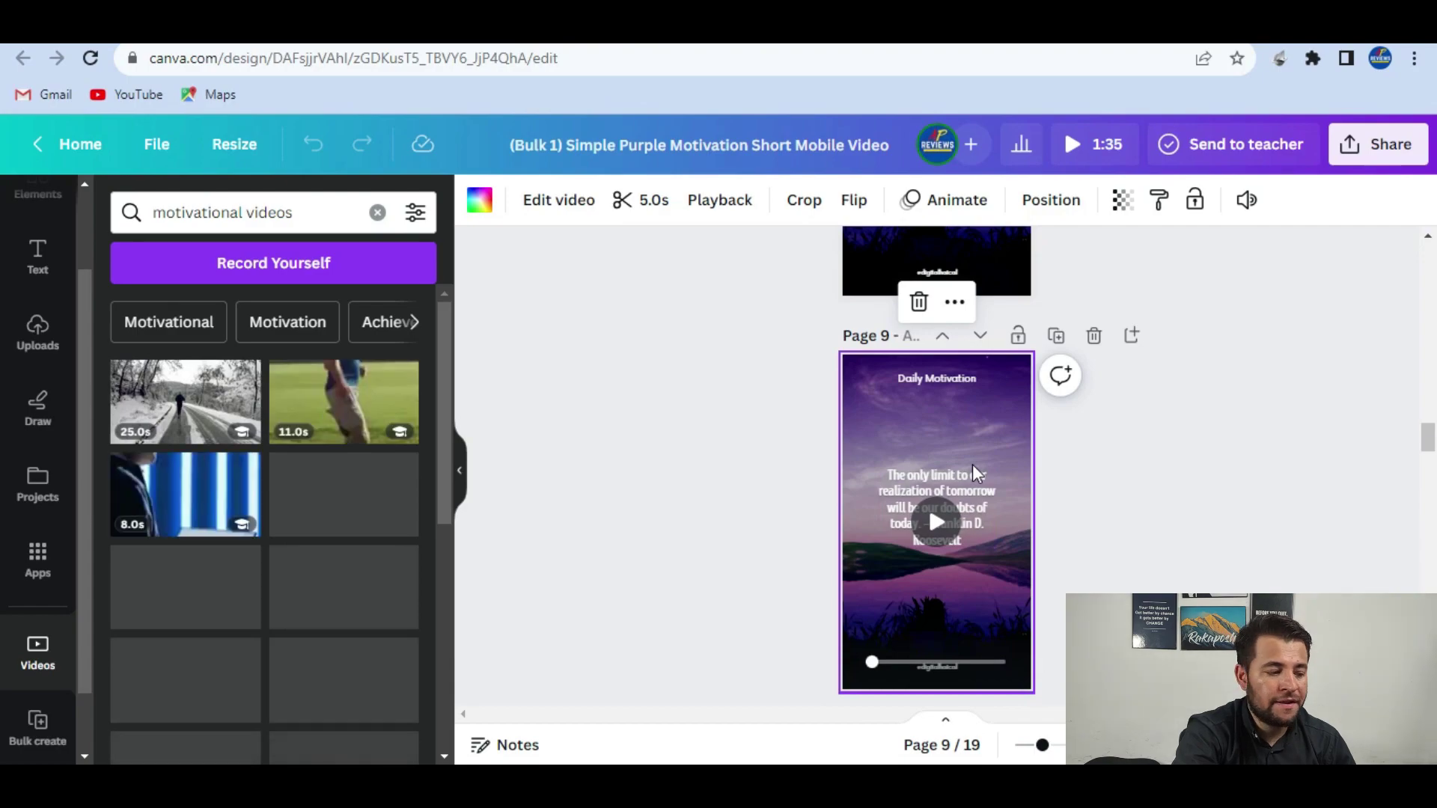
Add the 11-second running clip to page 9 and use it to replace the page's background
left_click_drag(341, 404, 921, 427)
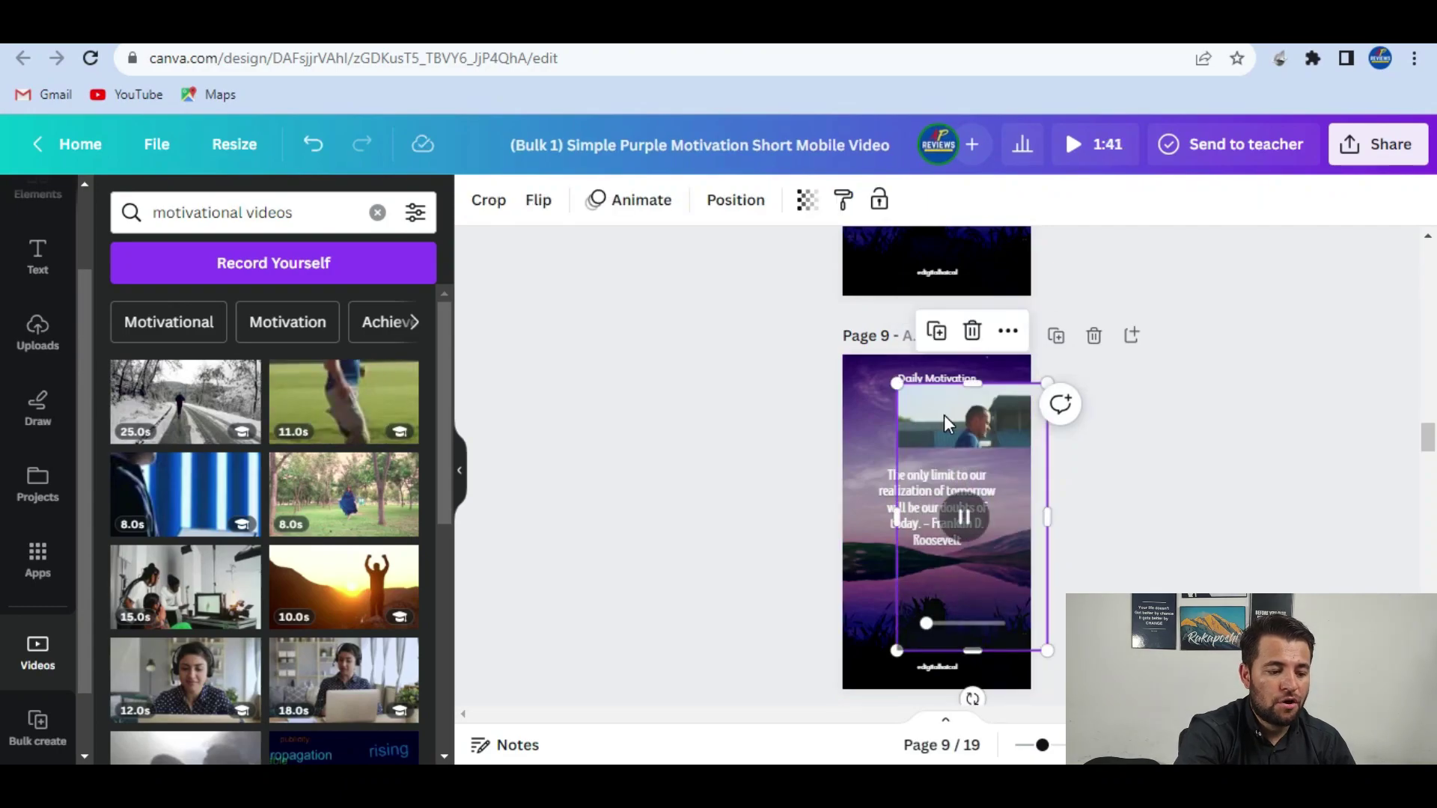
right_click(944, 416)
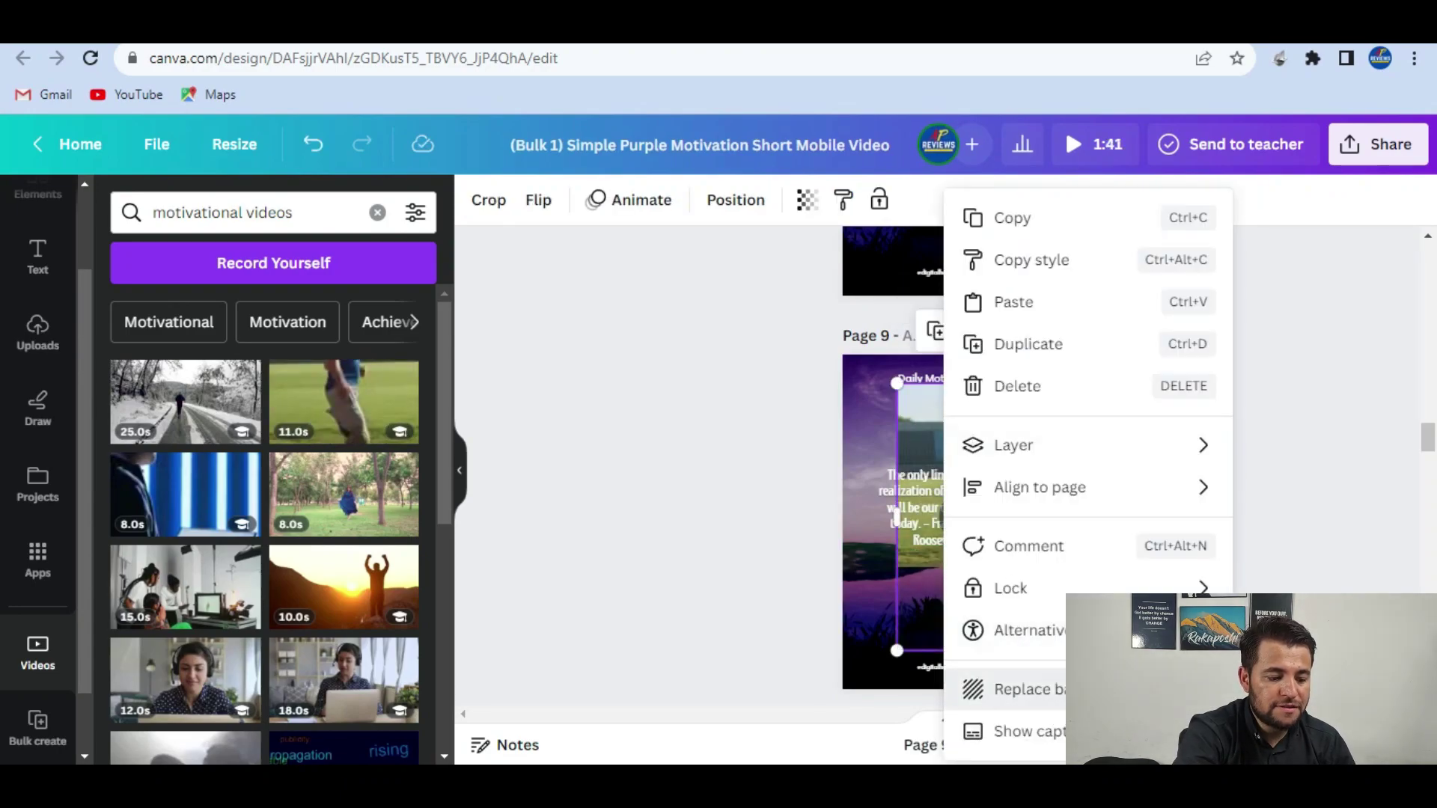
left_click(1078, 689)
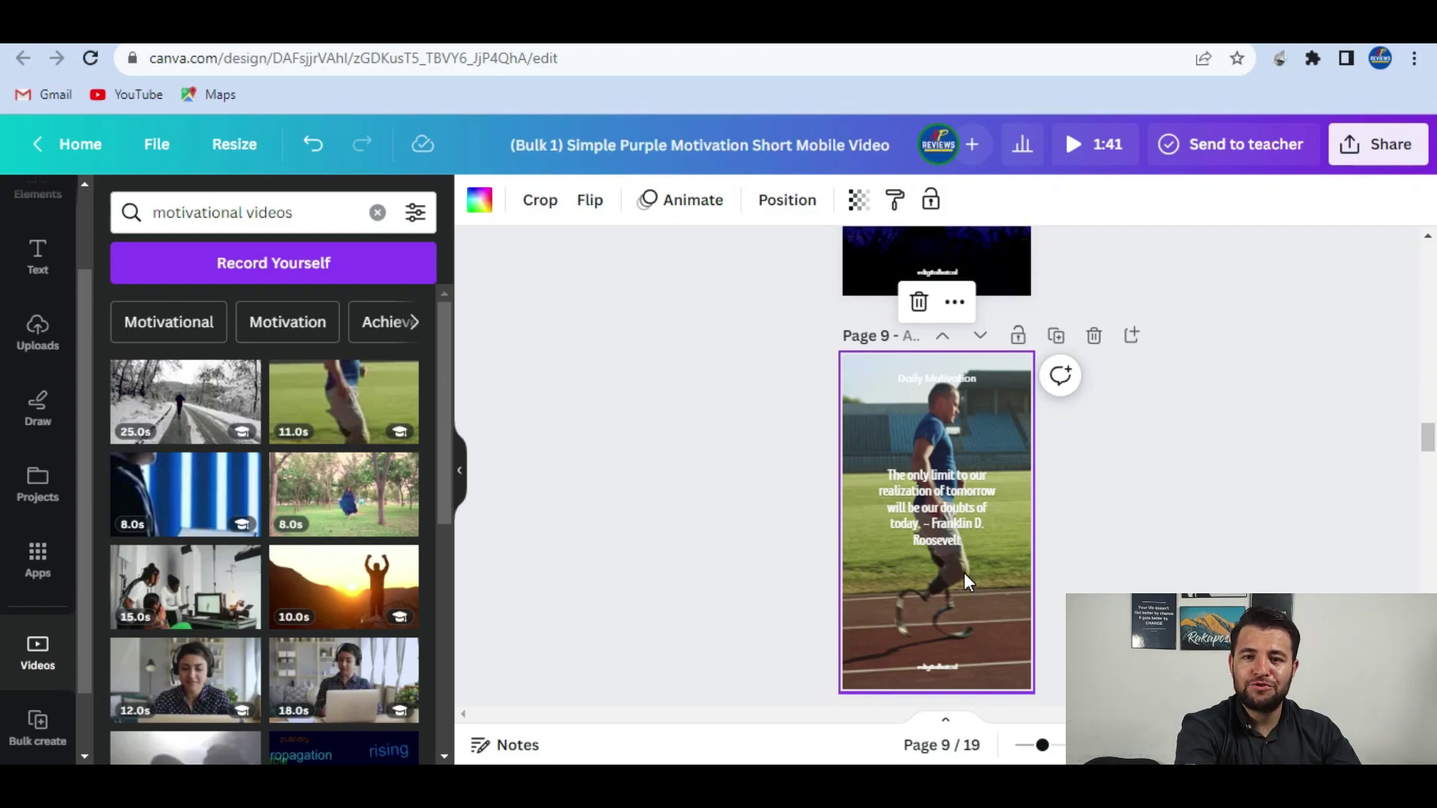
scroll(1390, 311, "up", 10)
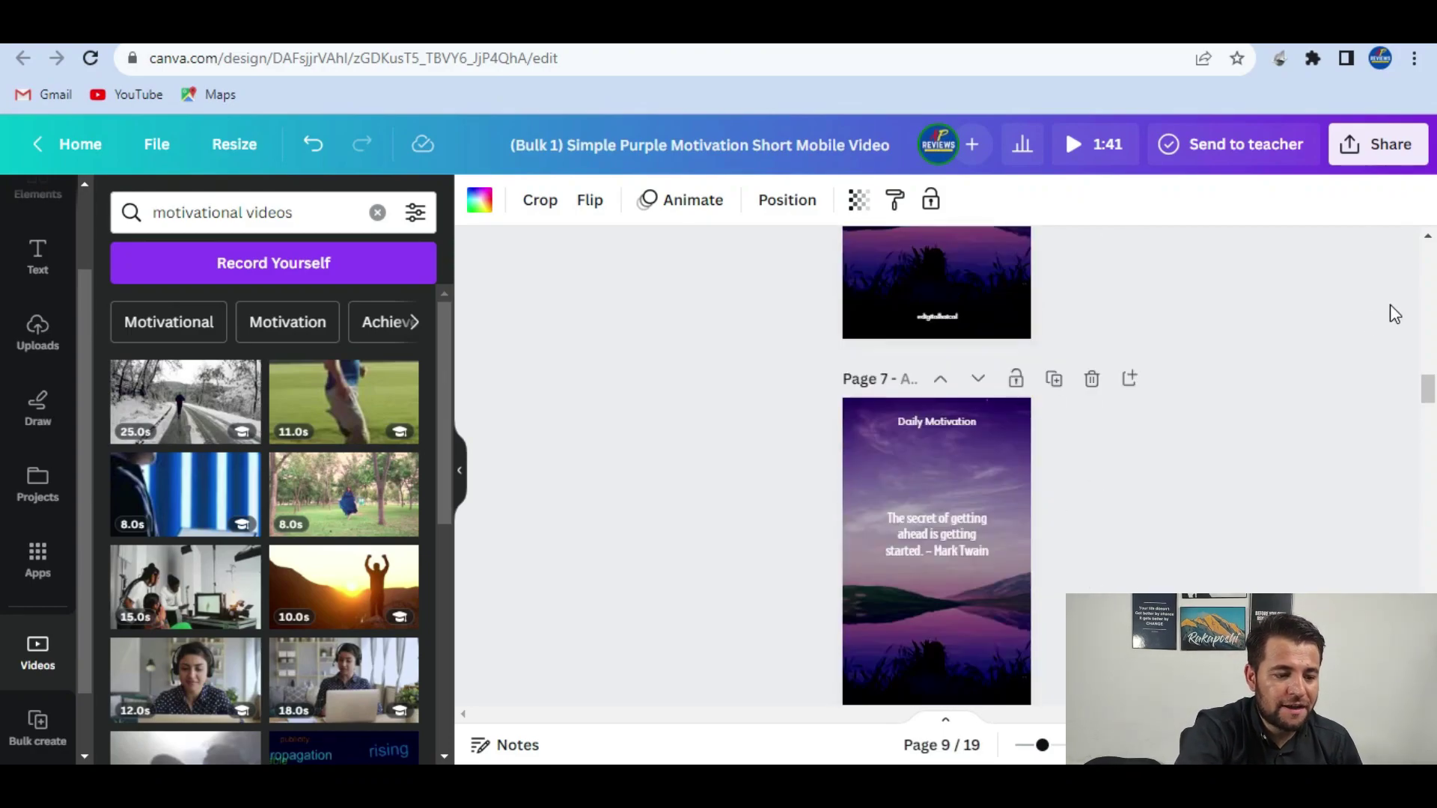
left_click(1371, 161)
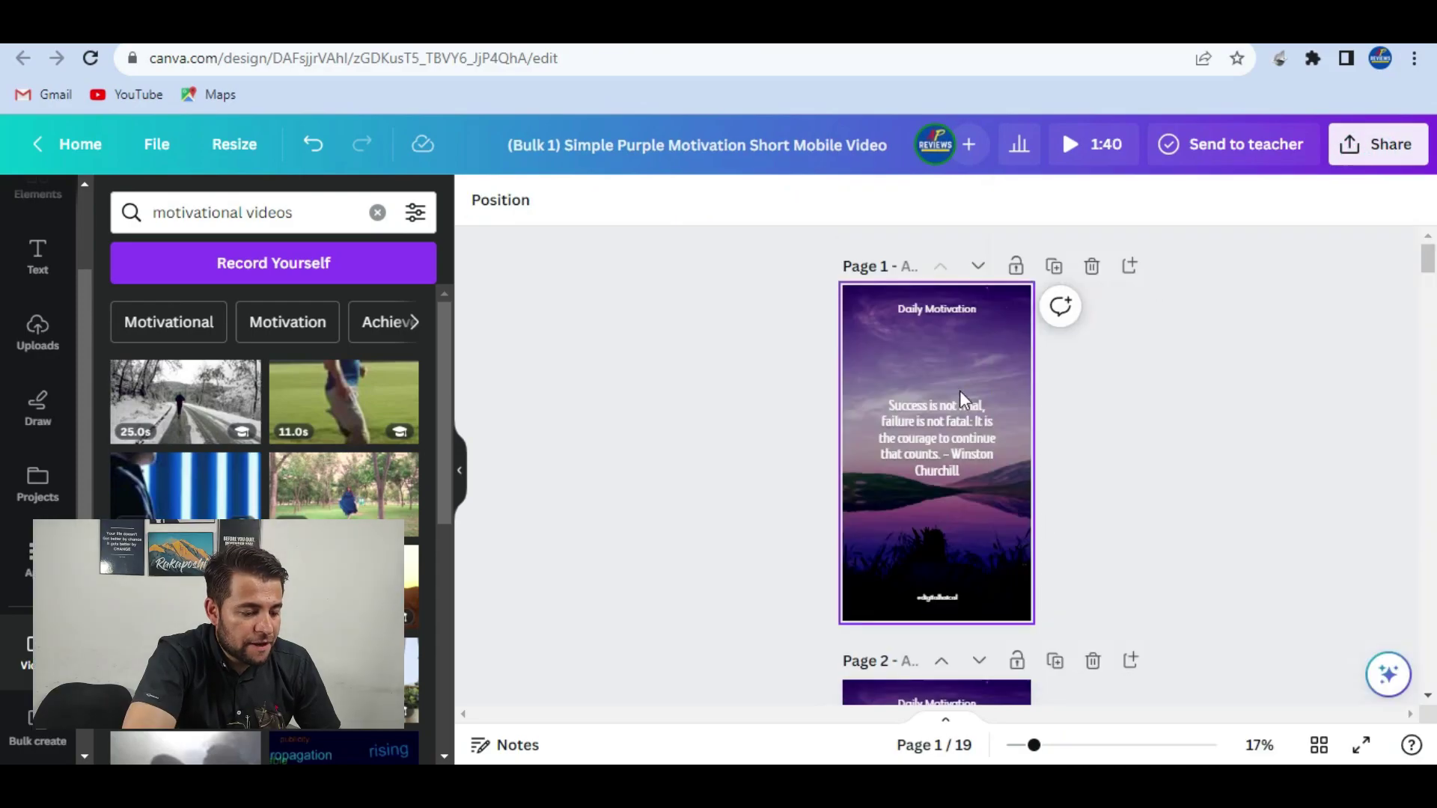
scroll(976, 494, "down", 4)
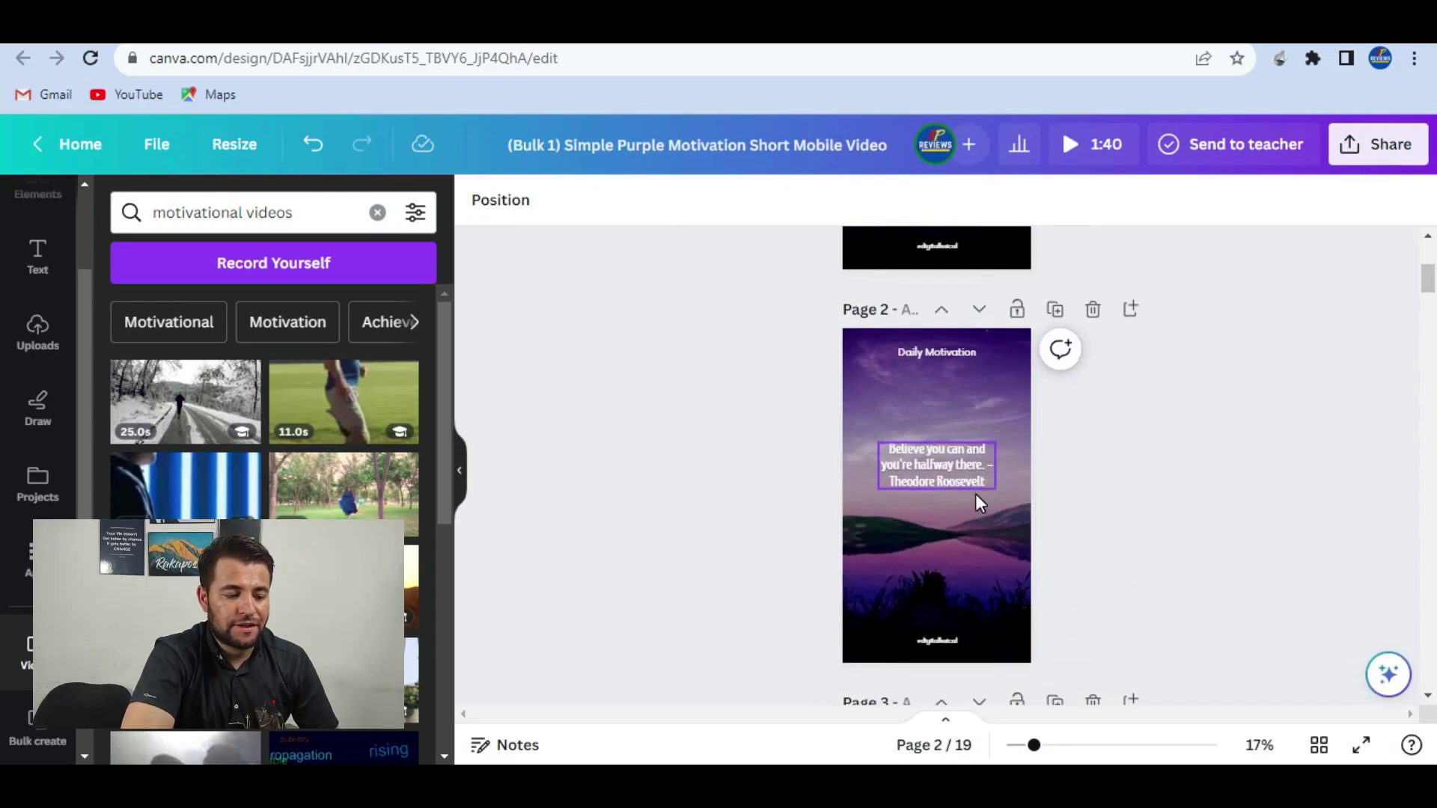
scroll(976, 492, "up", 3)
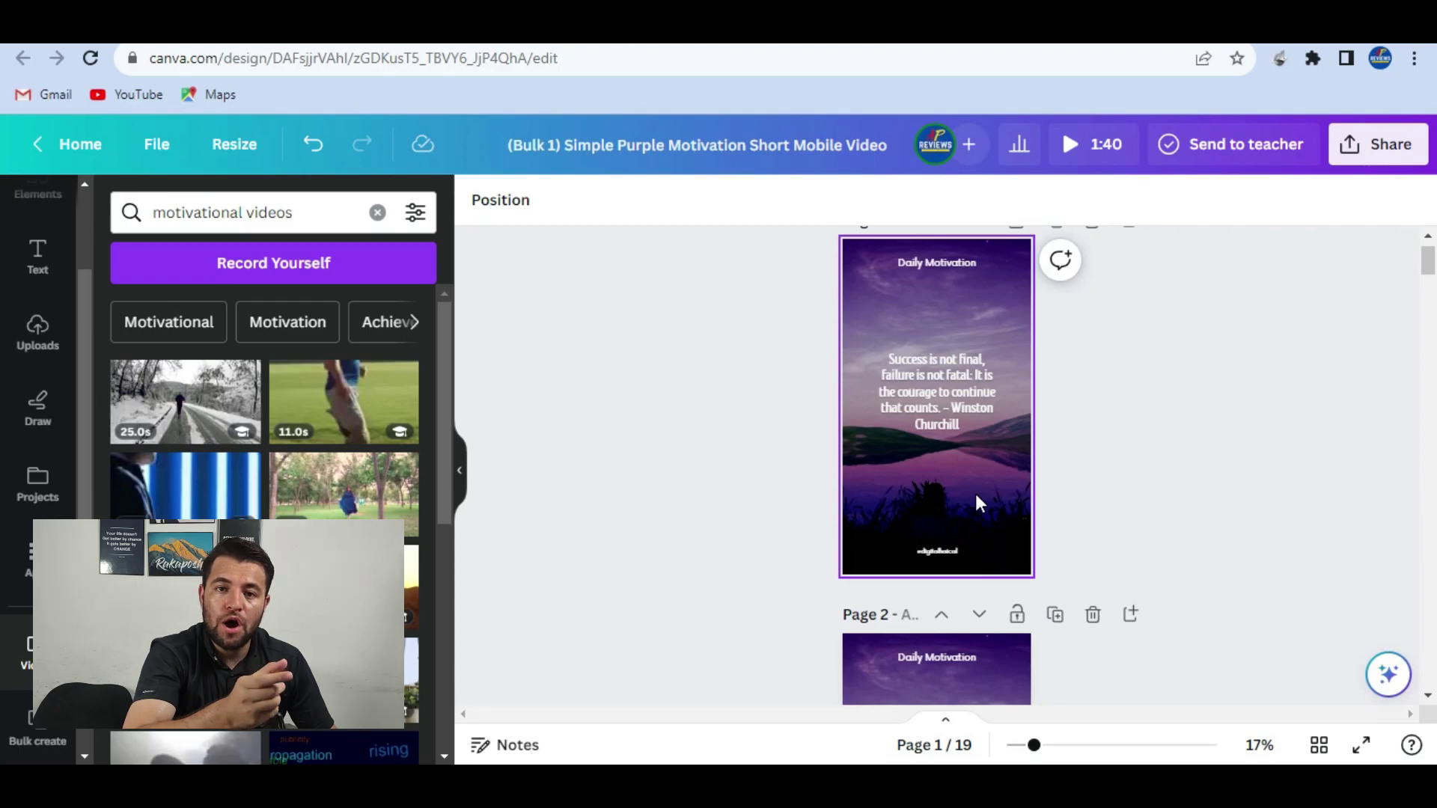
left_click(1358, 161)
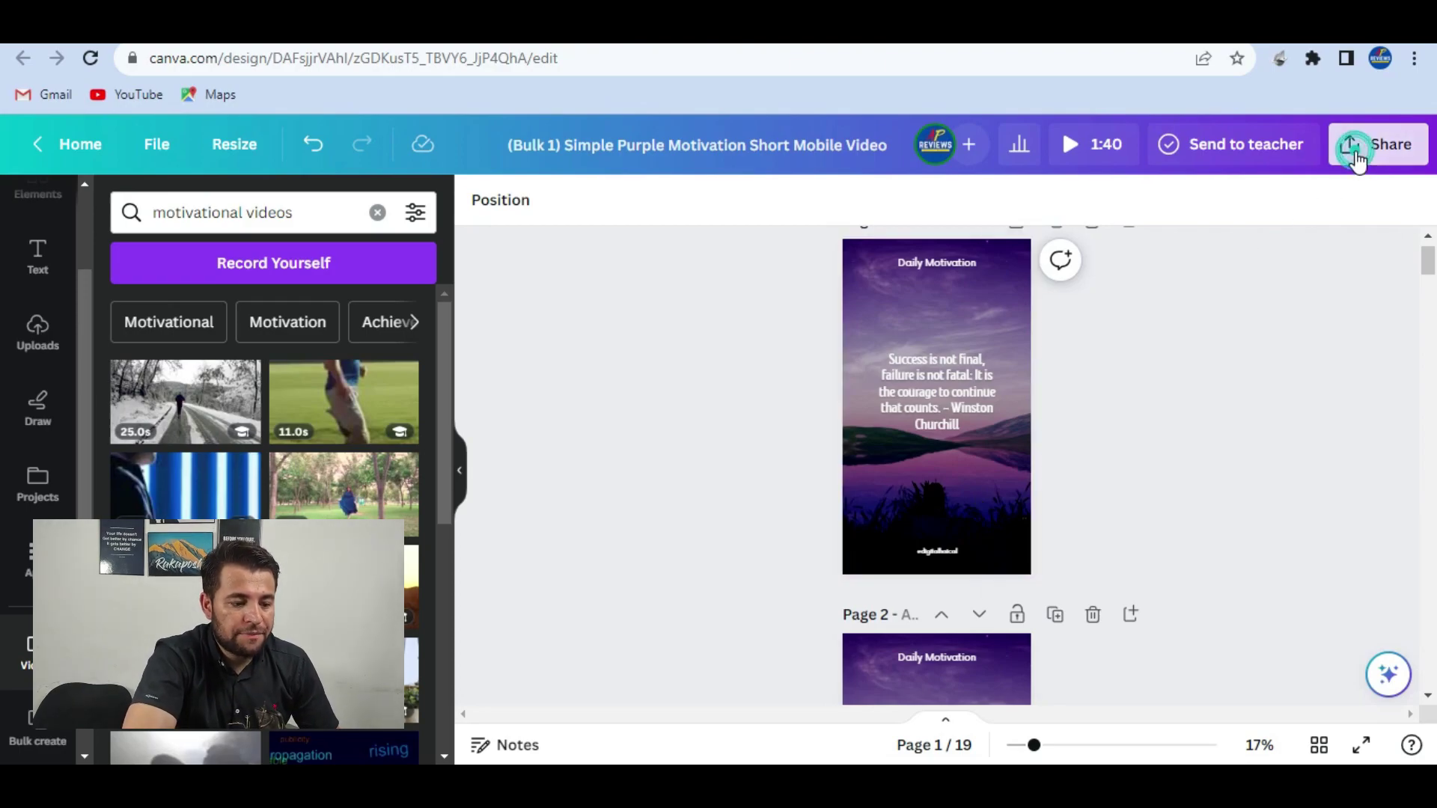
left_click(1246, 419)
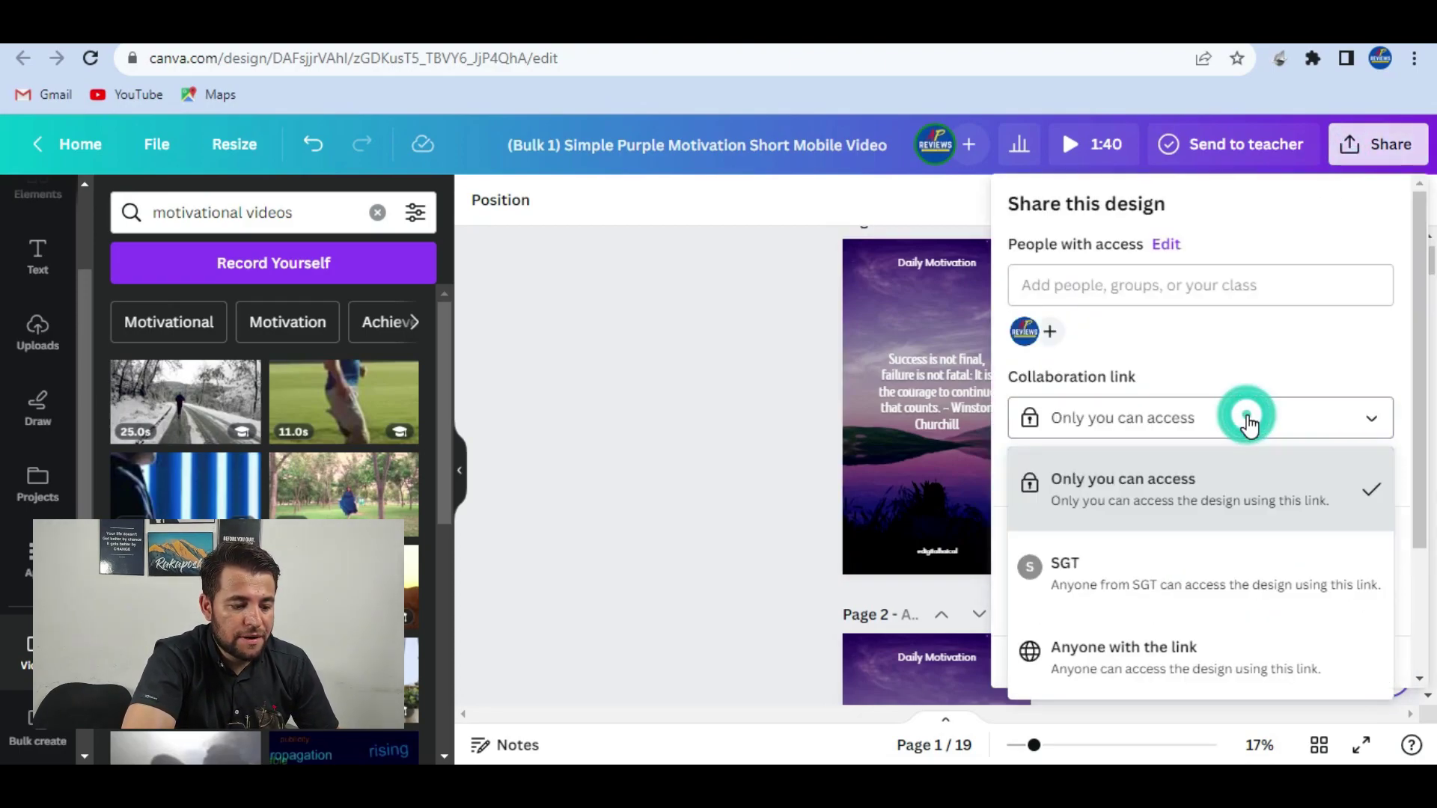
left_click(642, 471)
Open the design's download settings and limit the MP4 video download to page 1 only
left_click(1378, 145)
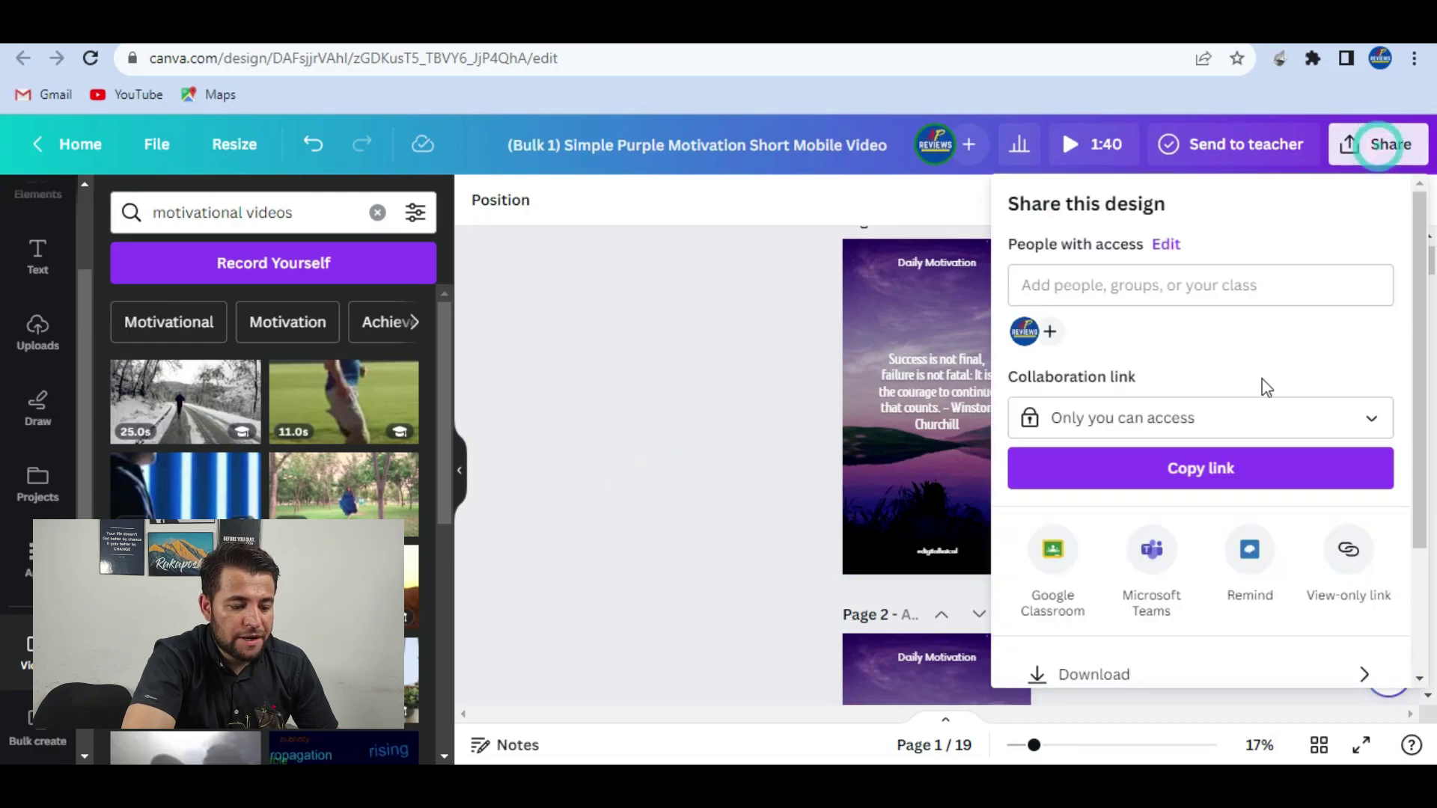
scroll(1265, 388, "down", 3)
left_click(1216, 491)
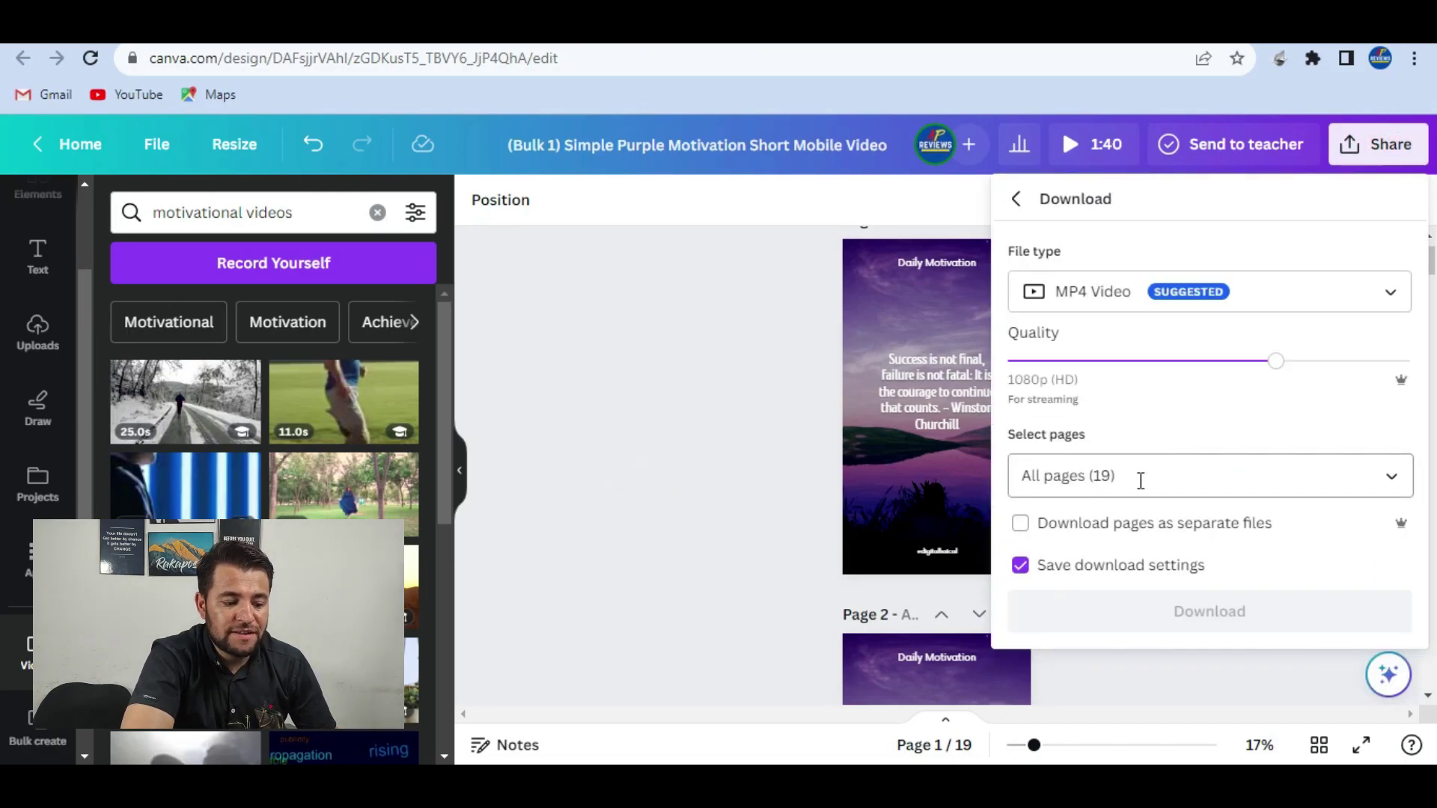
left_click(1154, 481)
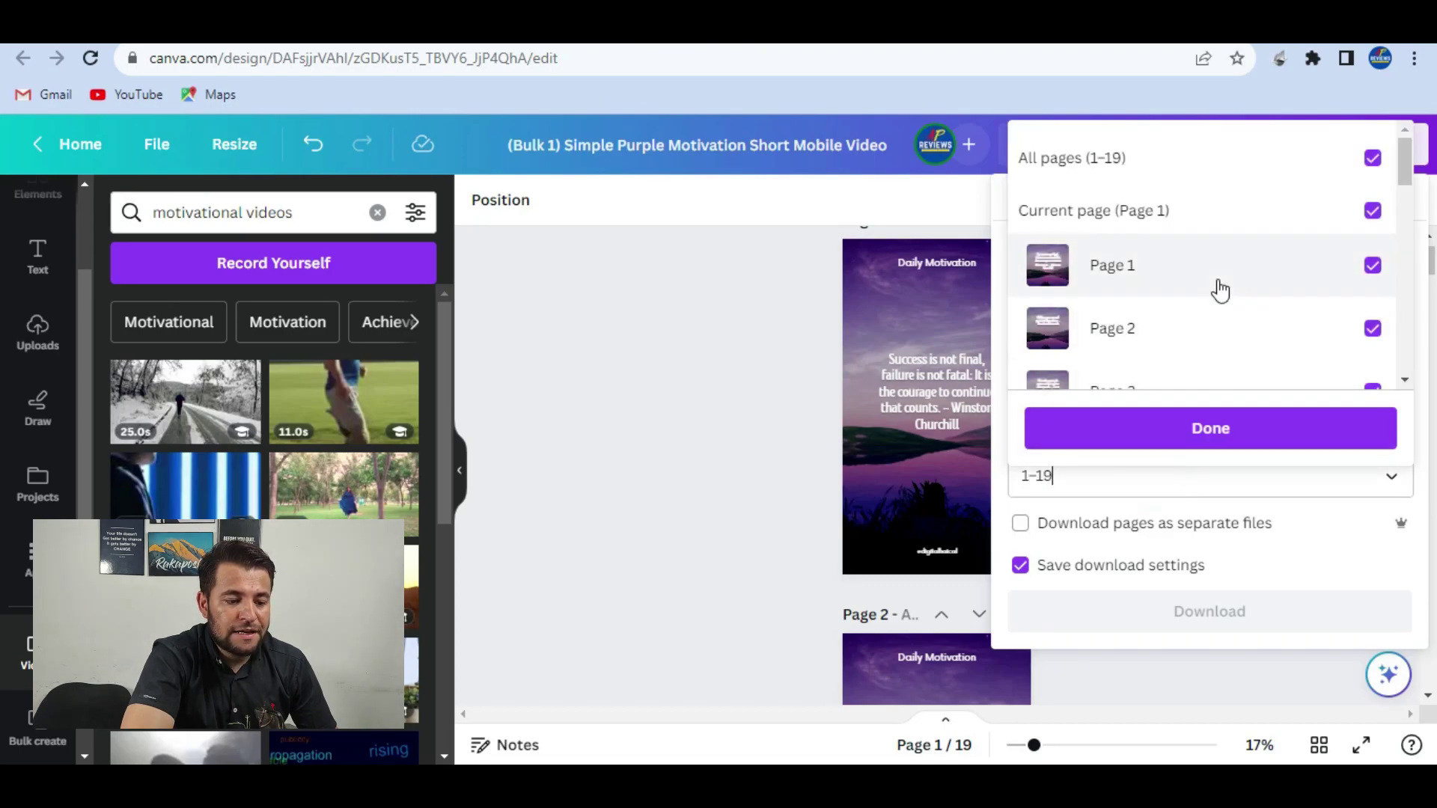
left_click(1373, 160)
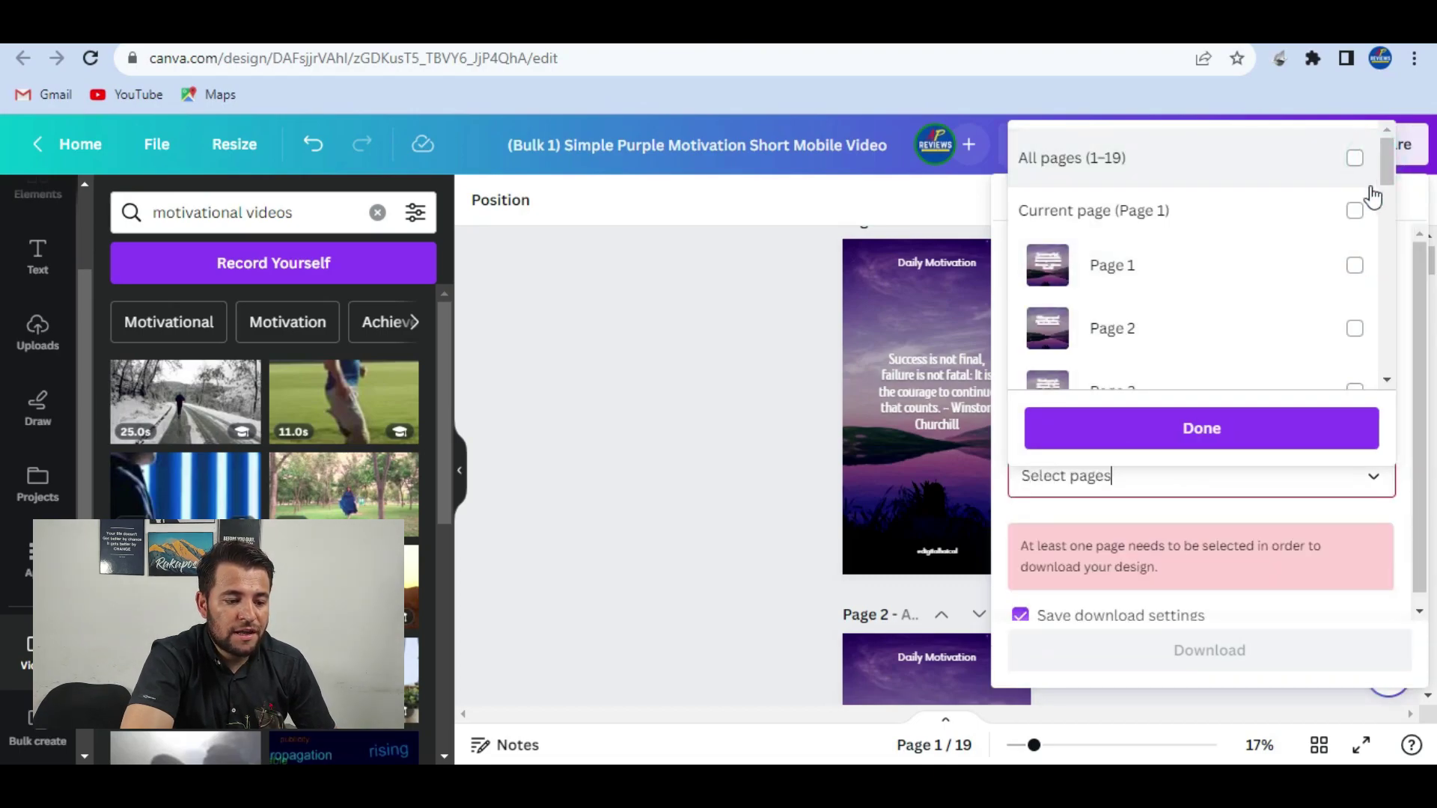
left_click(1345, 264)
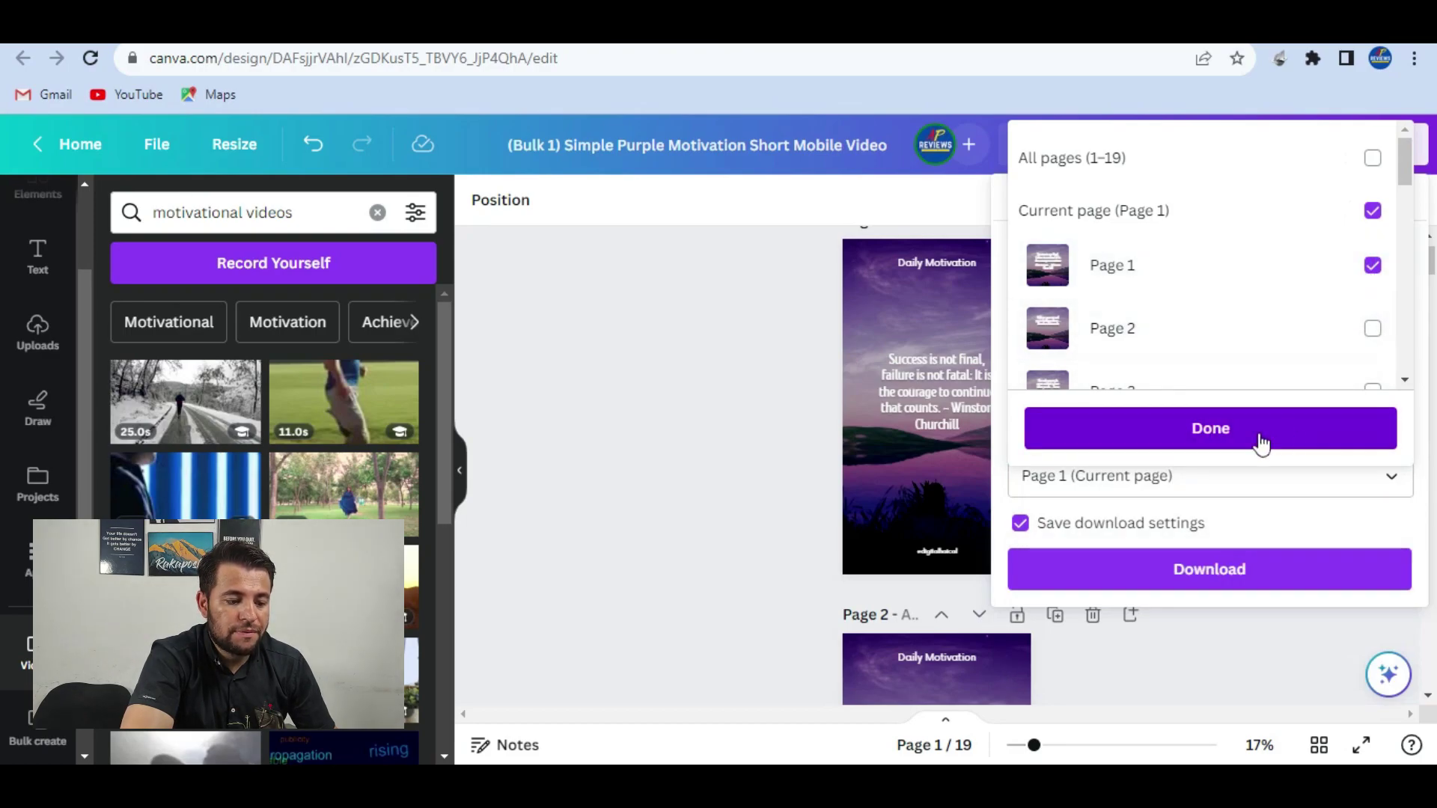
left_click(659, 543)
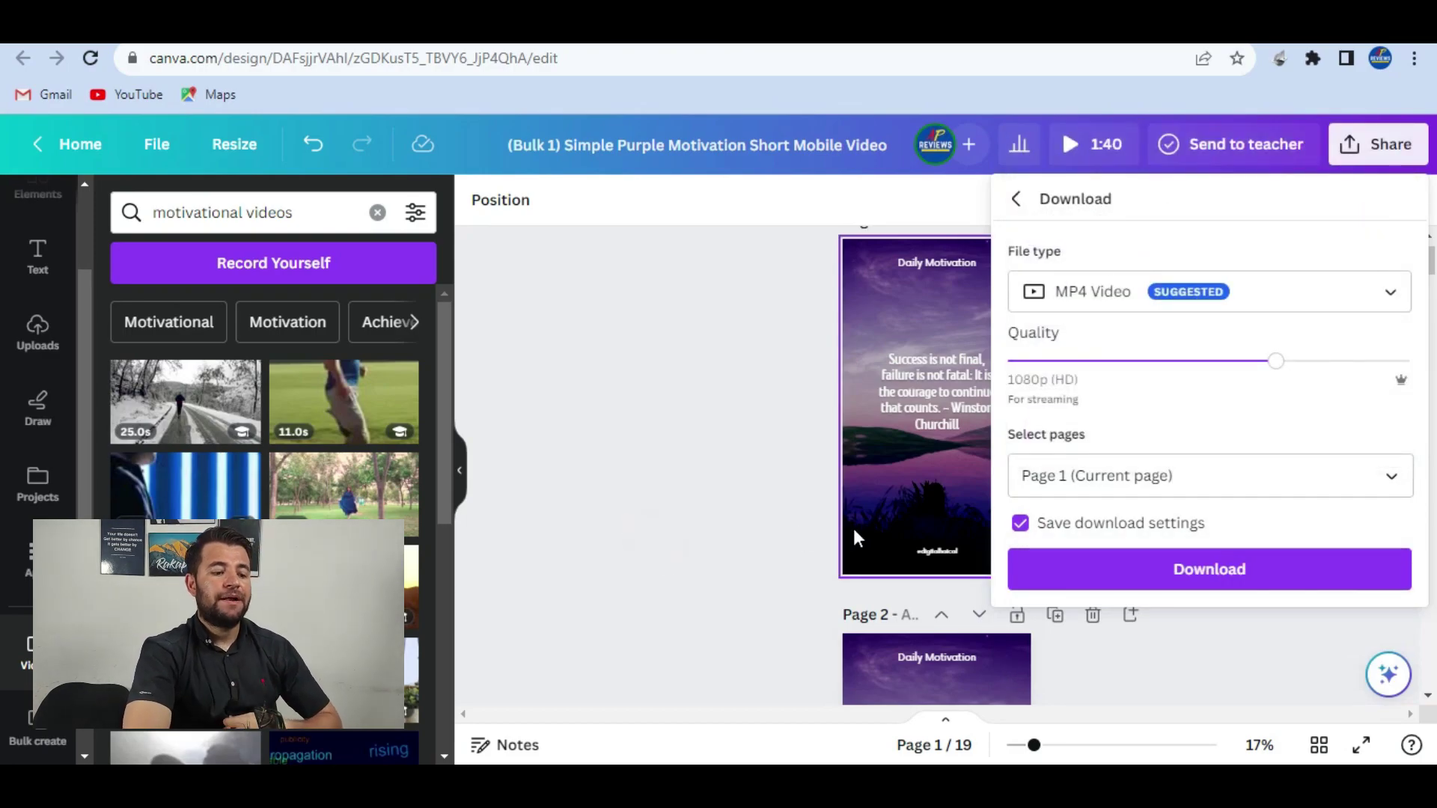